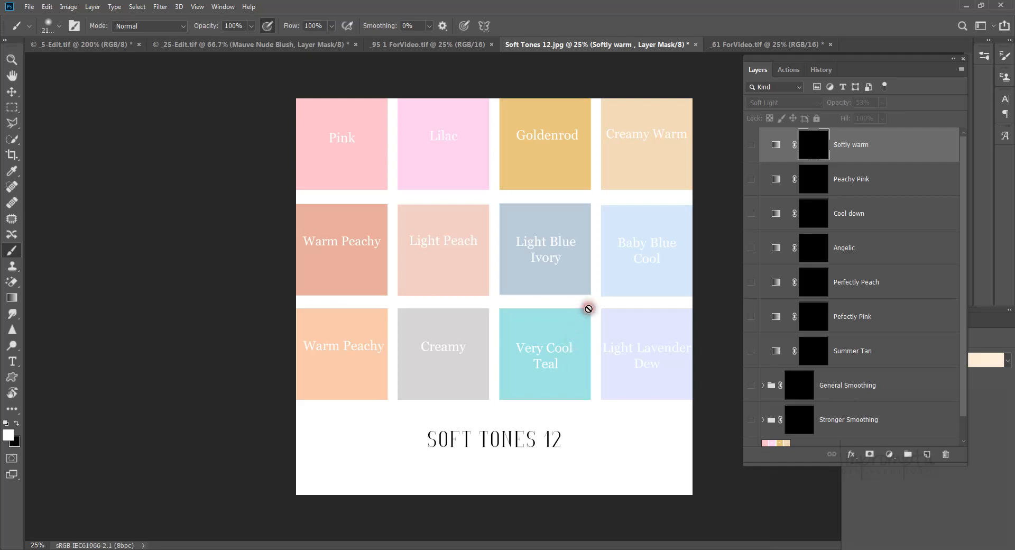
Compare the Soft Tones 12 color chart with the _61 ForVideo.tif flower photo, ending on the photo.
left_click(735, 45)
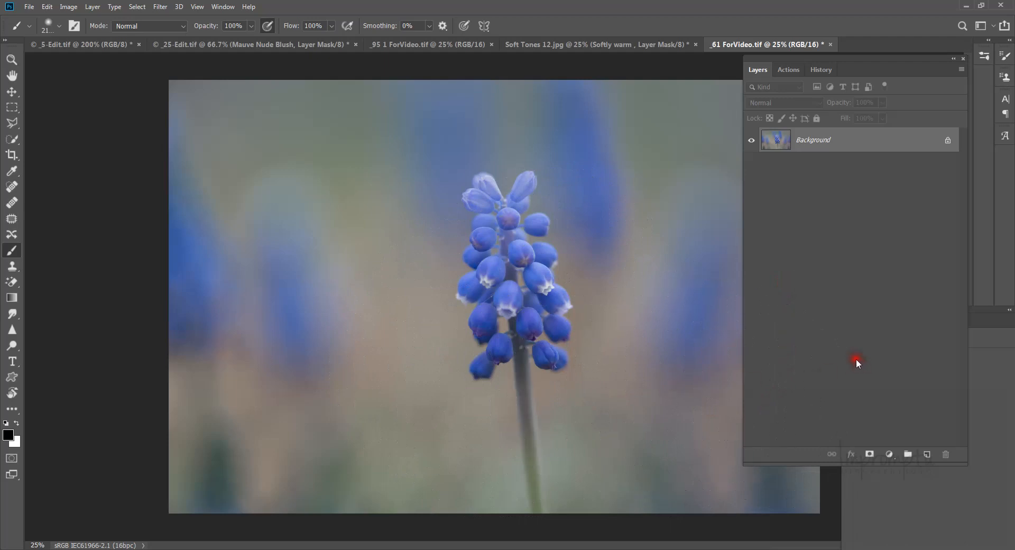
left_click(548, 45)
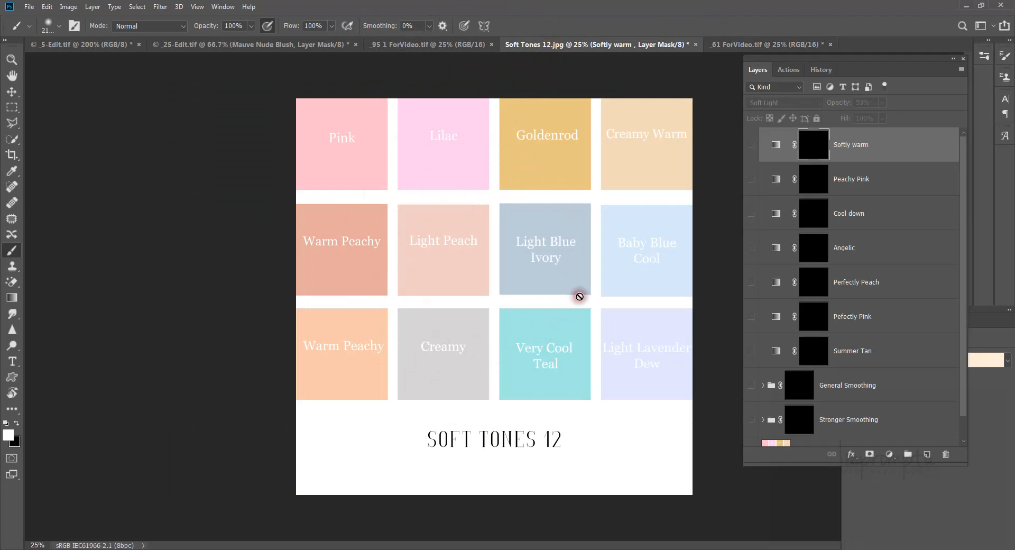
left_click(745, 43)
key("x")
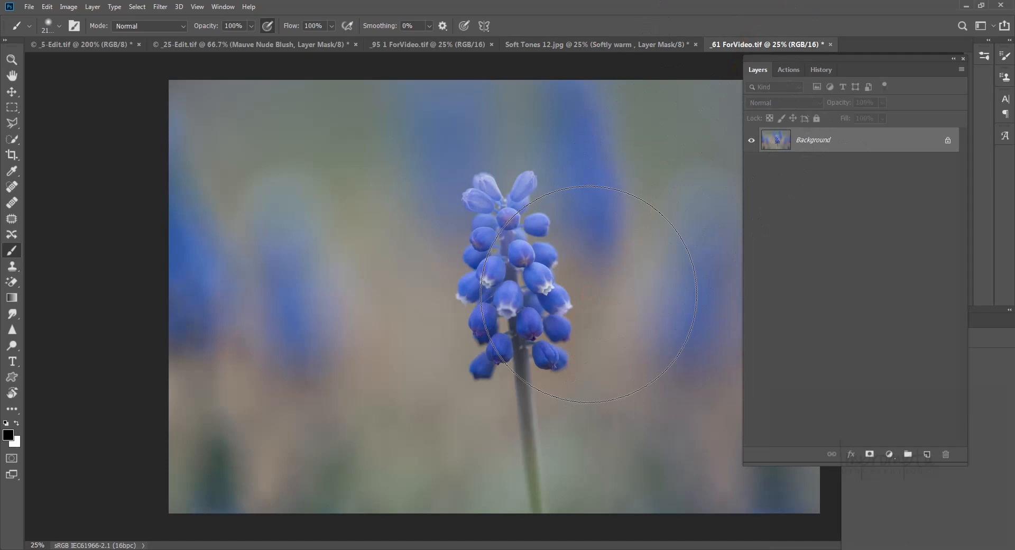
left_click(588, 292)
left_click(588, 295)
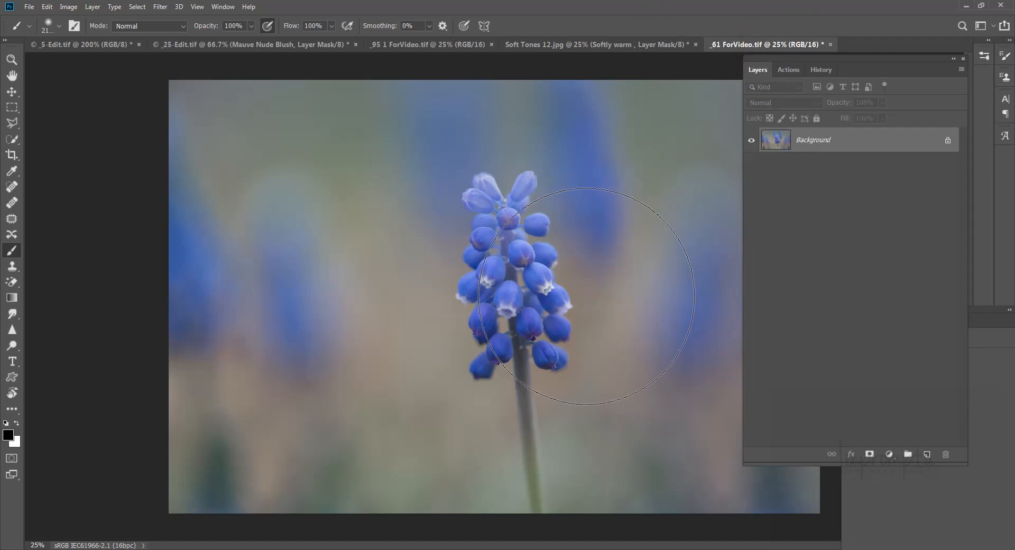
left_click(584, 299)
left_click(584, 298)
left_click(584, 297)
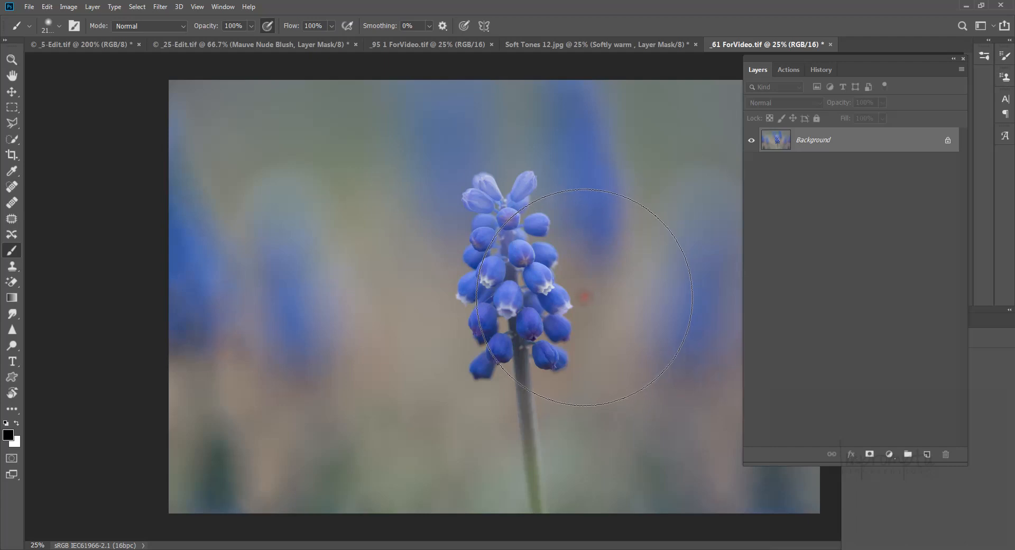
left_click(584, 292)
left_click(585, 293)
left_click(585, 293)
left_click(586, 294)
left_click(584, 296)
left_click(584, 292)
Run the Deluxe 12 Tones 2 Skin action on the flower photo and continue past its message.
left_click(782, 85)
left_click(787, 72)
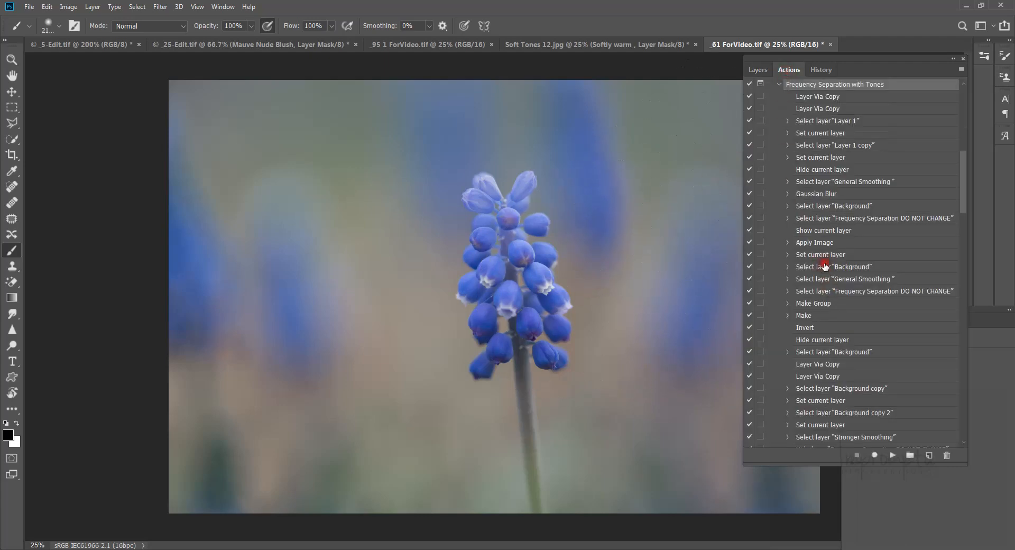
left_click(780, 84)
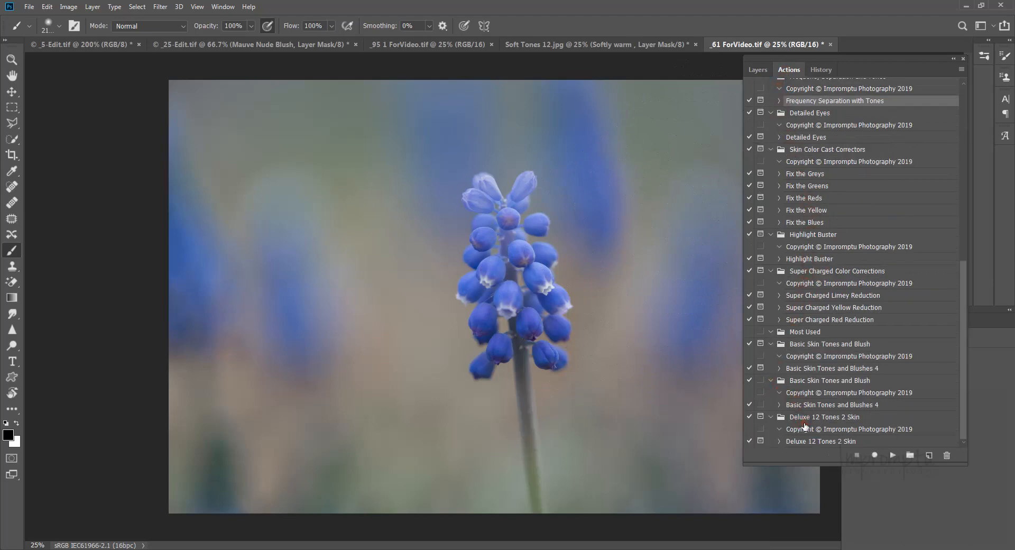
scroll(799, 439, "up", 1)
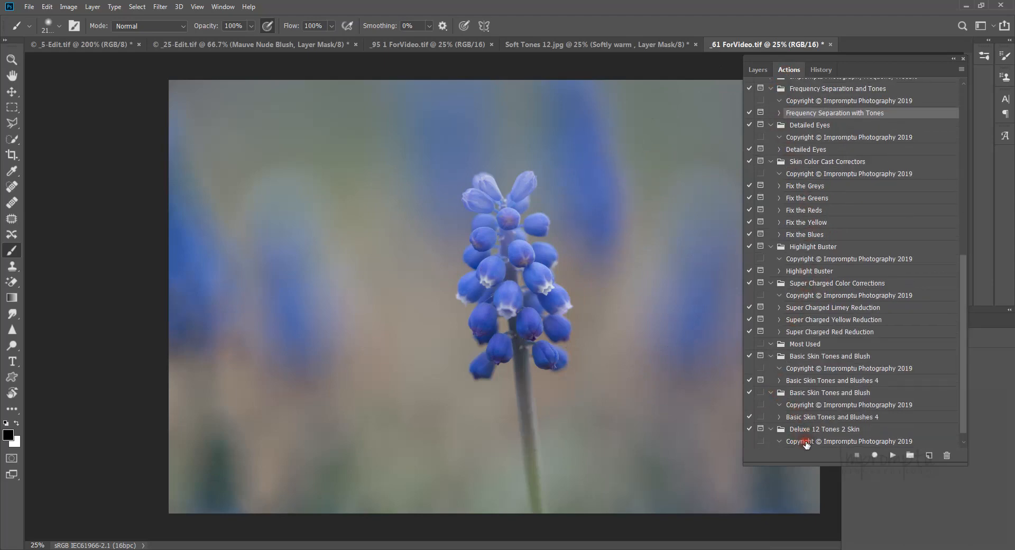
scroll(805, 442, "down", 1)
left_click(802, 441)
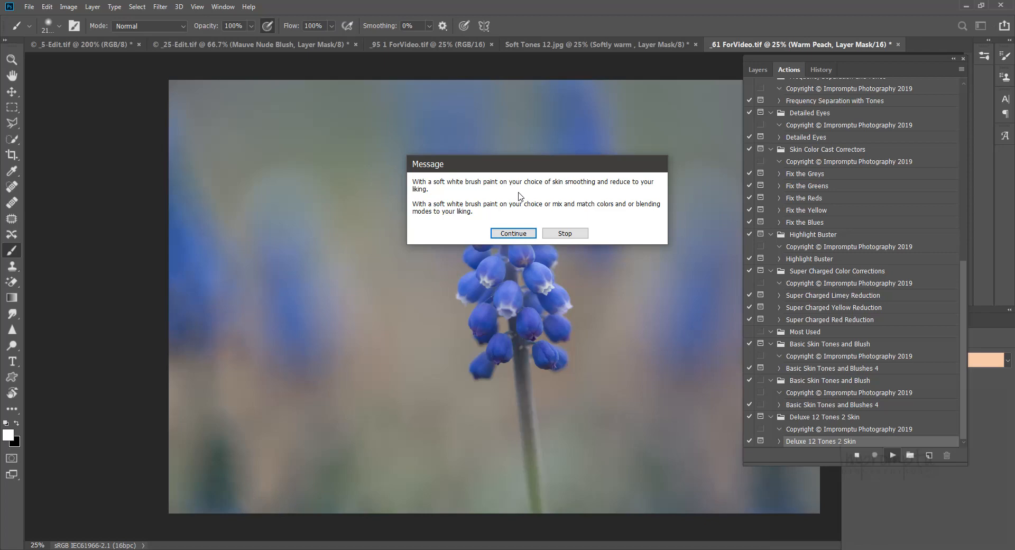
left_click(513, 233)
Review the generated color tone layers and duplicate the Light Blue Ivory layer under its default copy name.
left_click(758, 71)
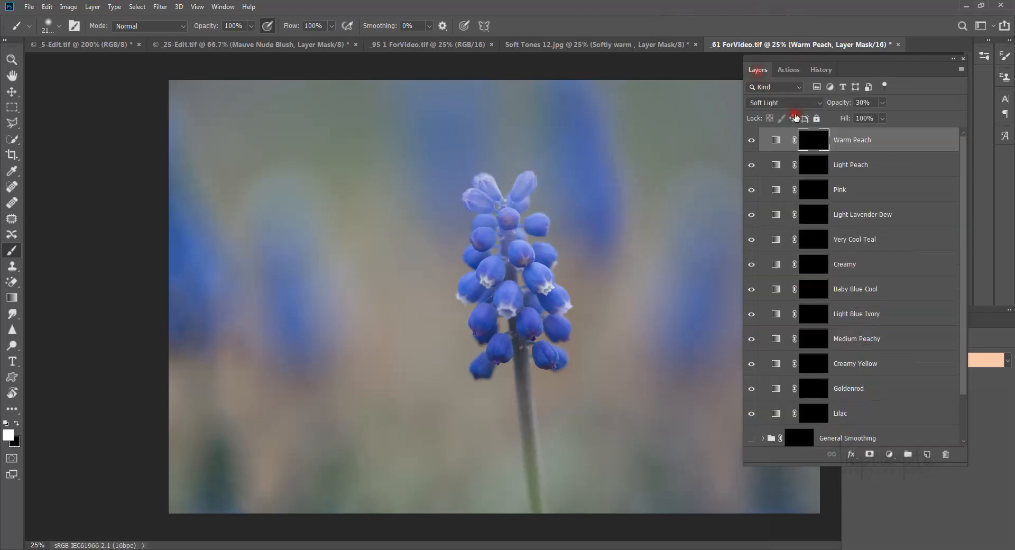
scroll(886, 308, "down", 2)
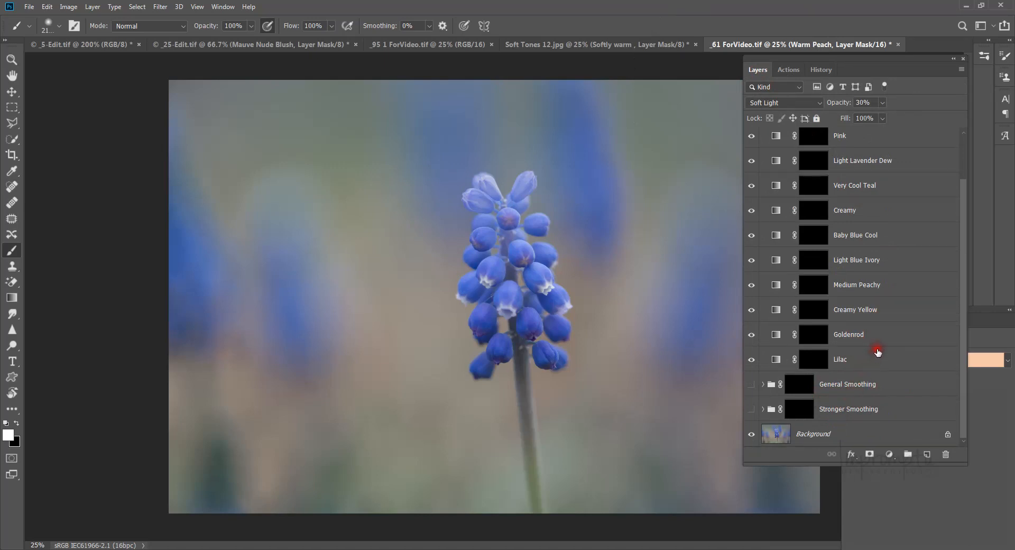
scroll(878, 351, "up", 2)
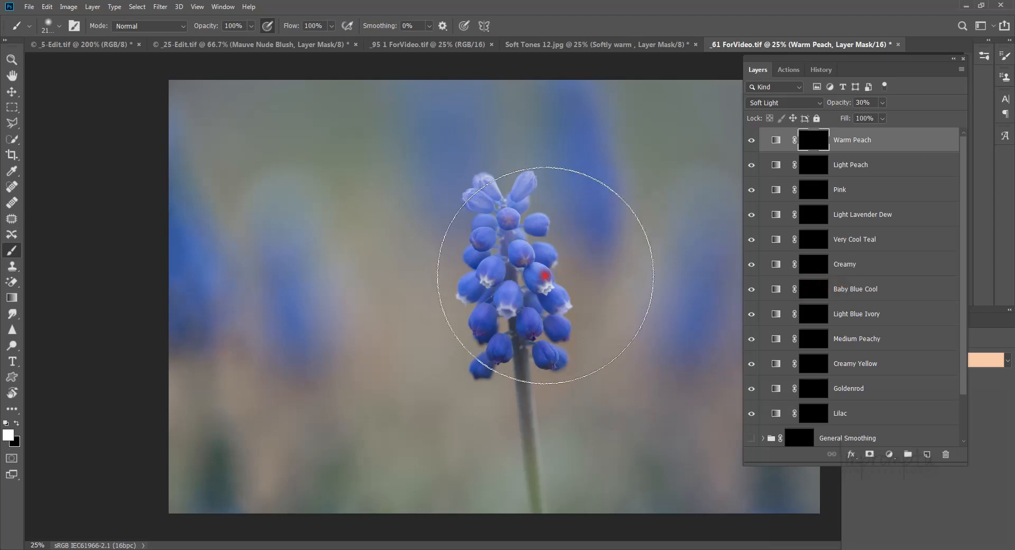
left_click(848, 314)
right_click(848, 315)
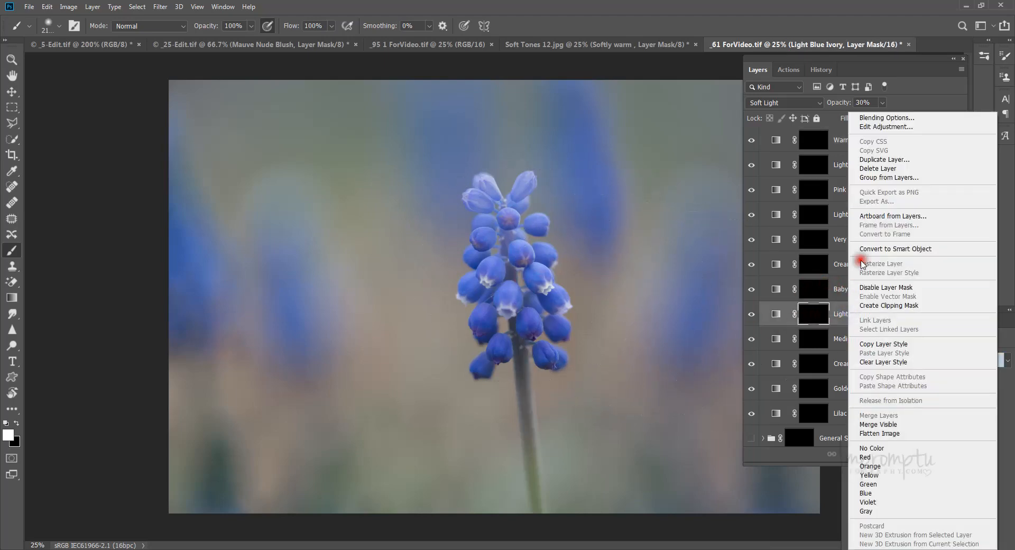
left_click(900, 160)
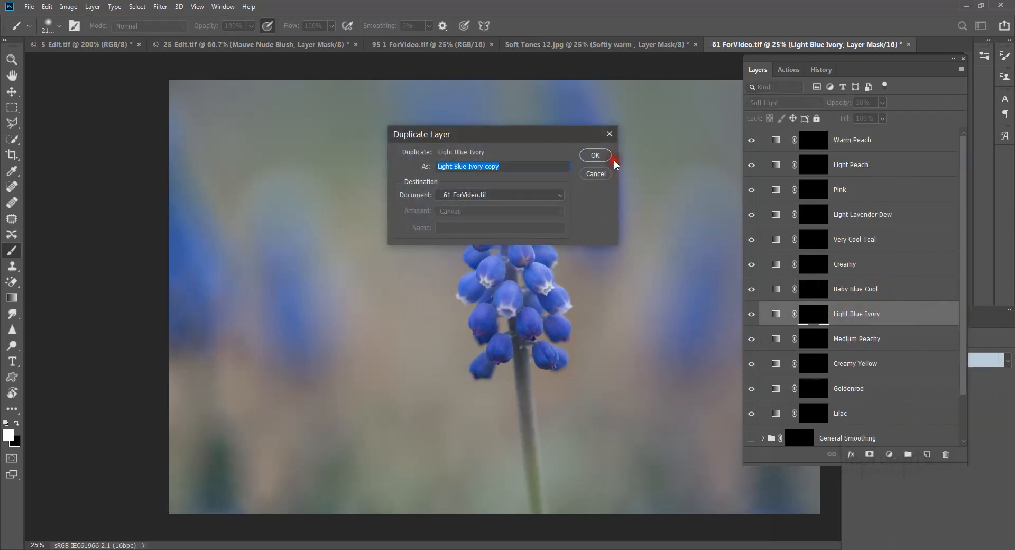
left_click(595, 155)
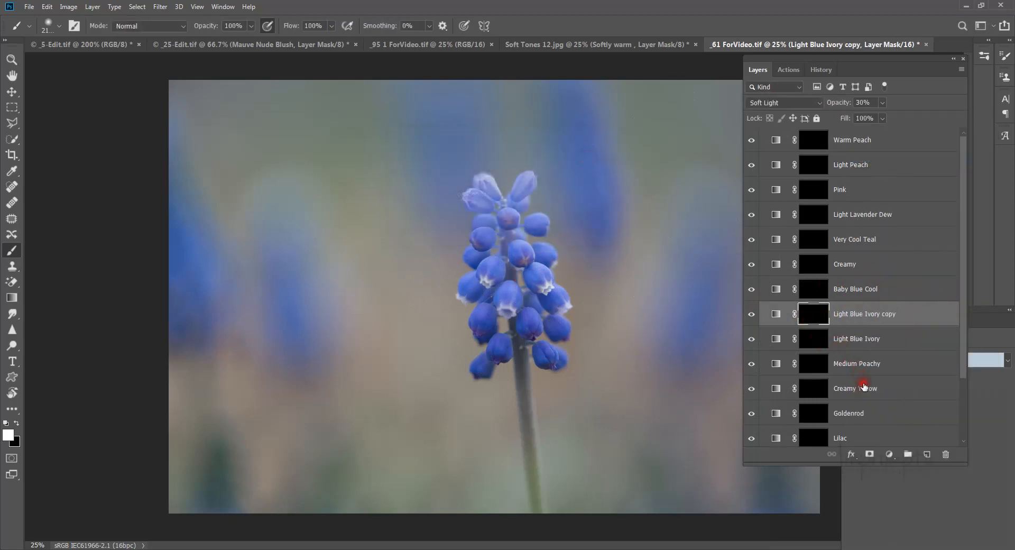
Duplicate the Lilac layer within the same document, keeping the default copy name.
scroll(862, 387, "down", 3)
left_click(840, 360)
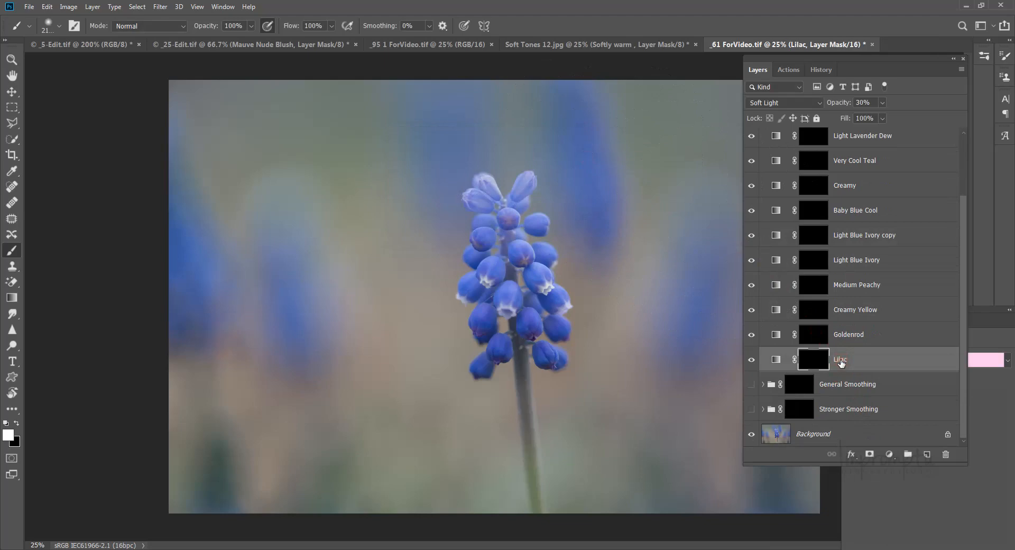
right_click(842, 363)
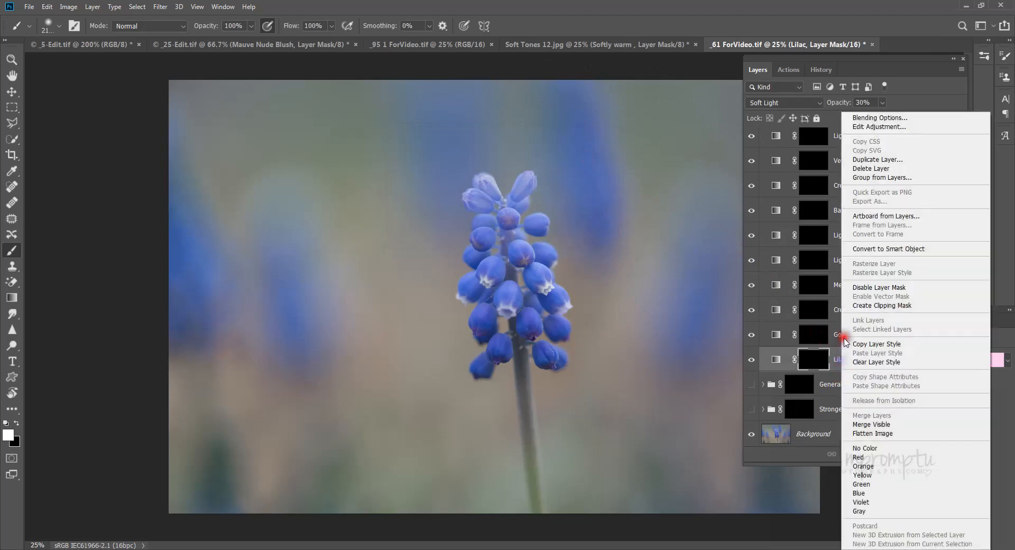
left_click(857, 161)
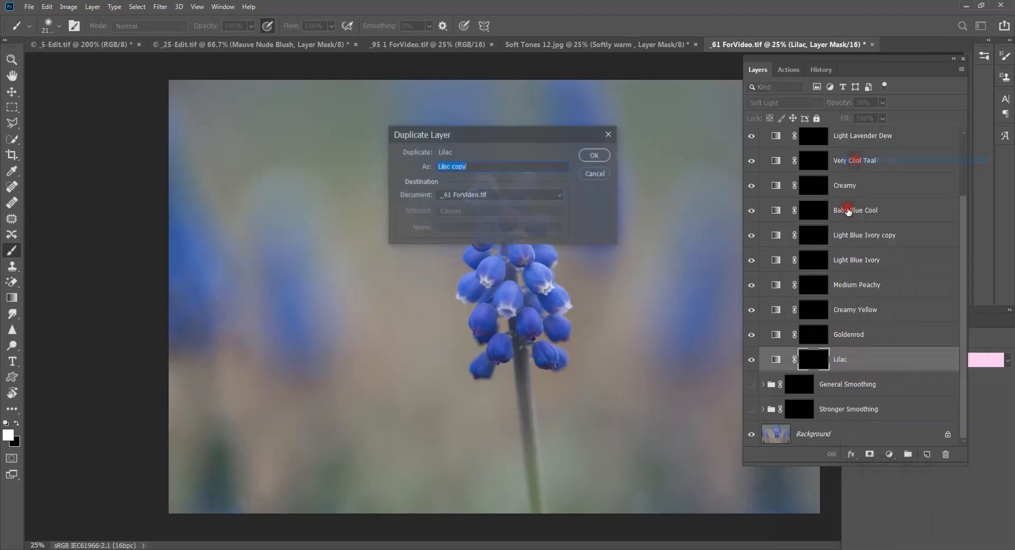
left_click(595, 154)
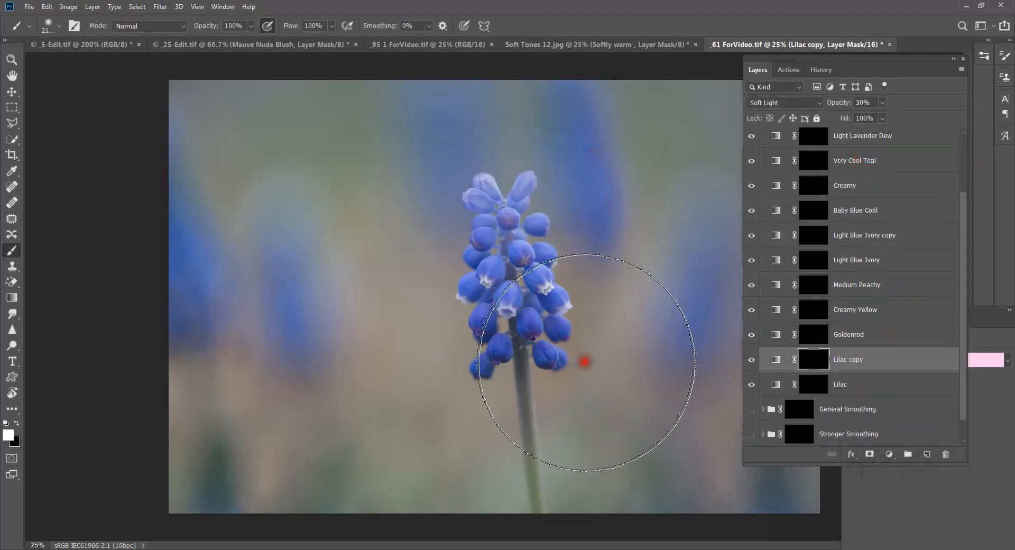
Duplicate the Light Lavender Dew layer within the same document, keeping the default copy name.
scroll(873, 348, "up", 3)
left_click(876, 342)
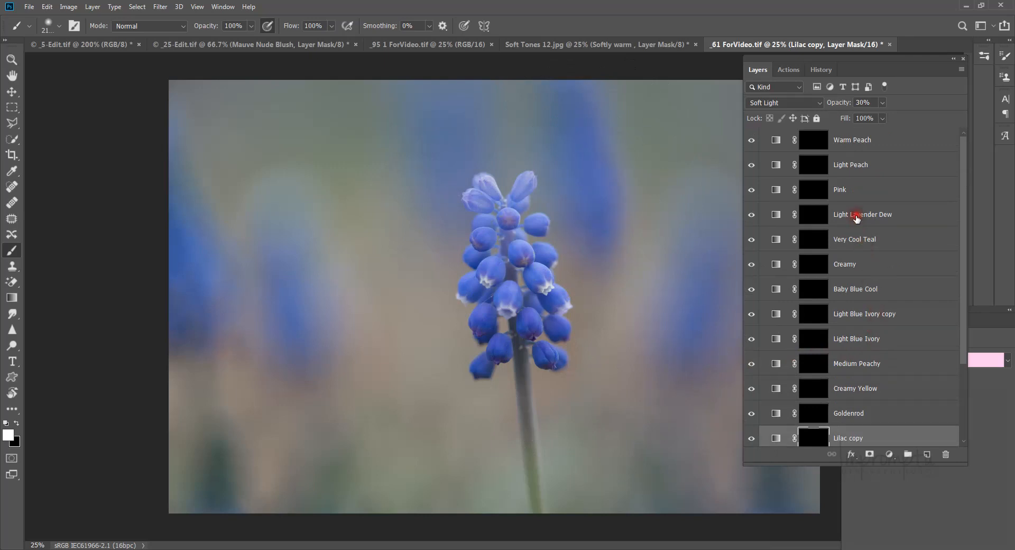
scroll(865, 322, "down", 3)
scroll(865, 325, "up", 3)
right_click(855, 218)
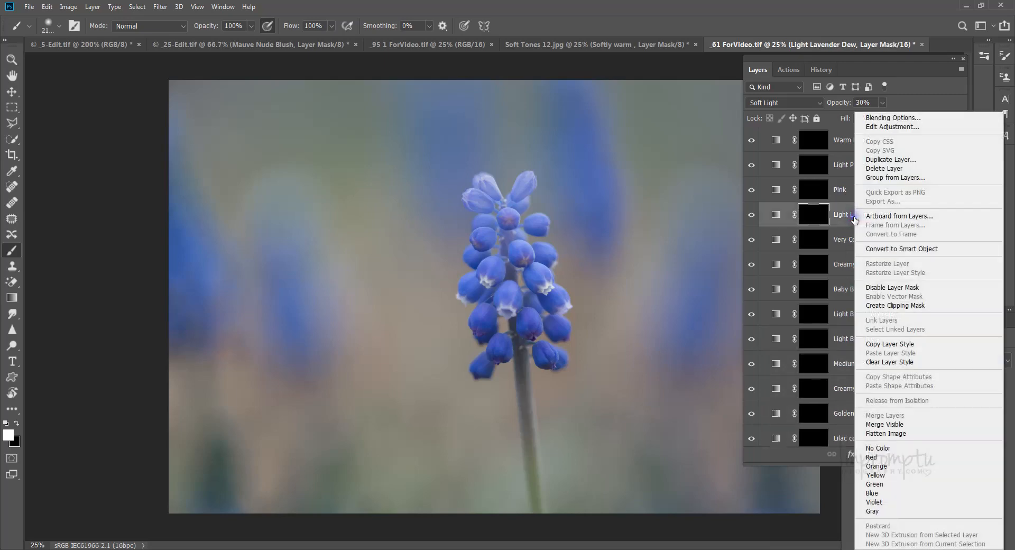
left_click(878, 159)
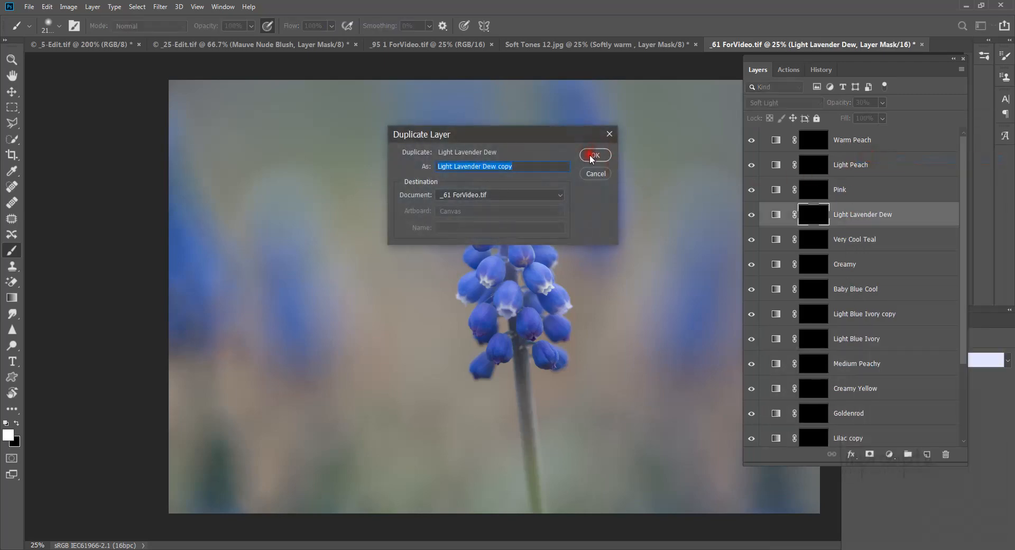
left_click(595, 154)
Duplicate the Baby Blue Cool layer within the same document, keeping the default copy name.
scroll(822, 415, "down", 3)
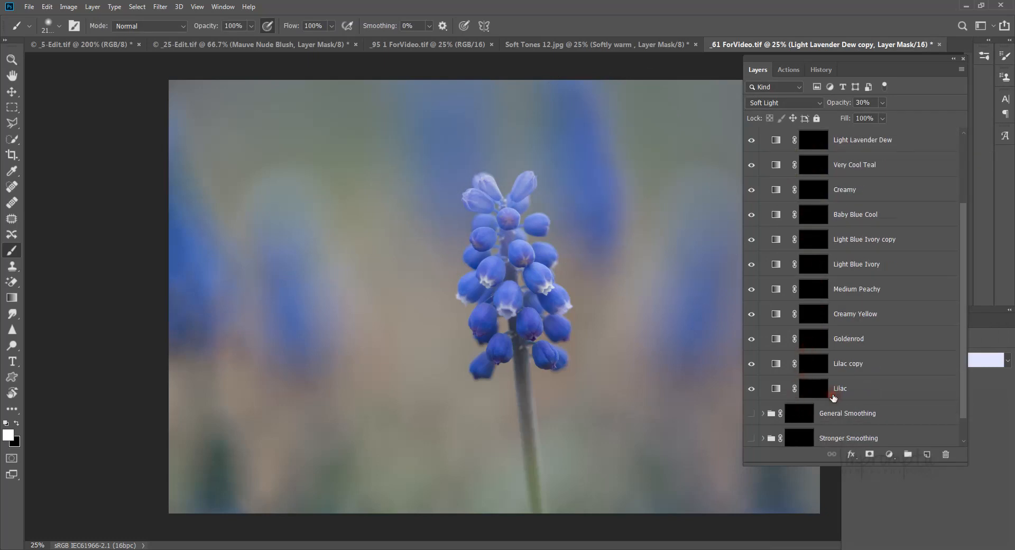
scroll(830, 397, "up", 1)
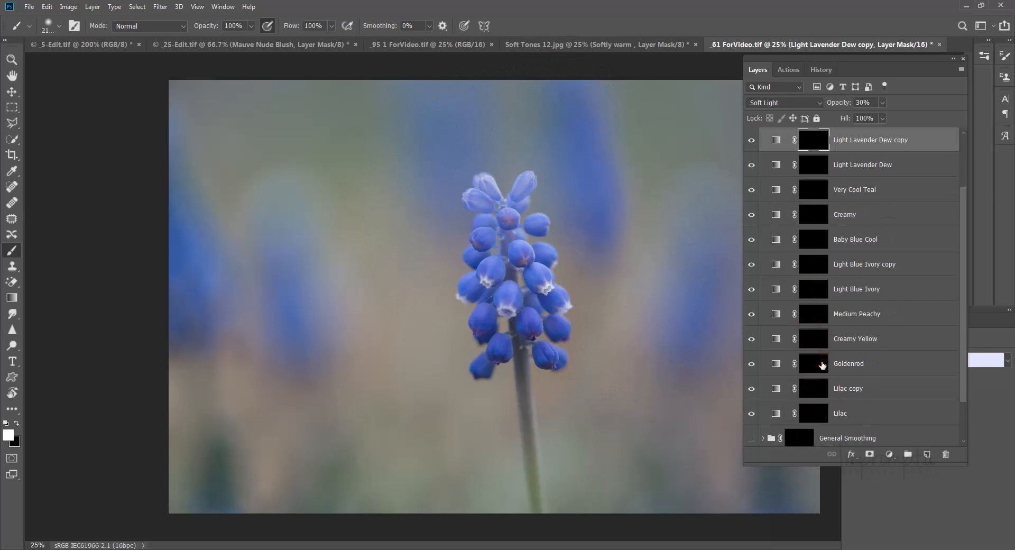
left_click(854, 264)
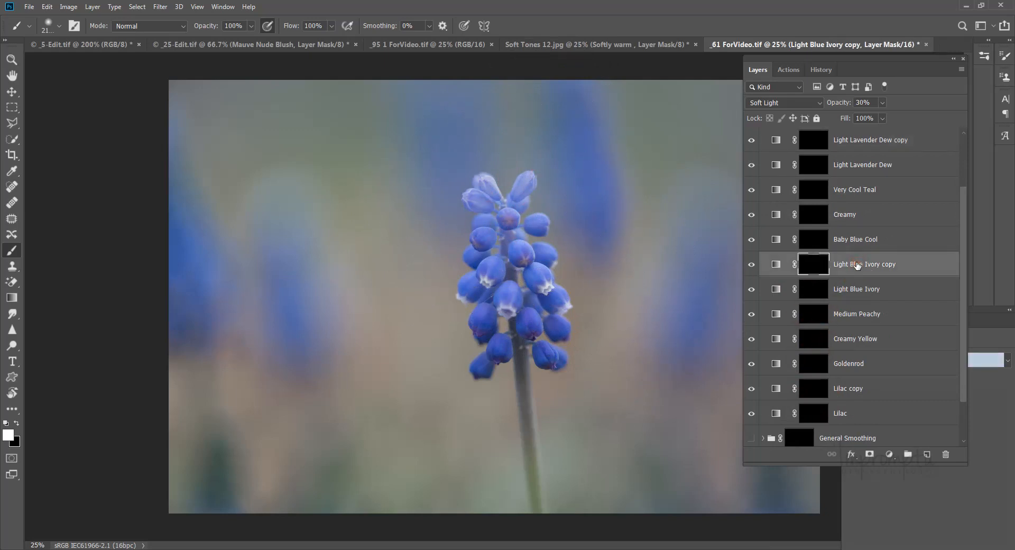
left_click(856, 239)
right_click(857, 238)
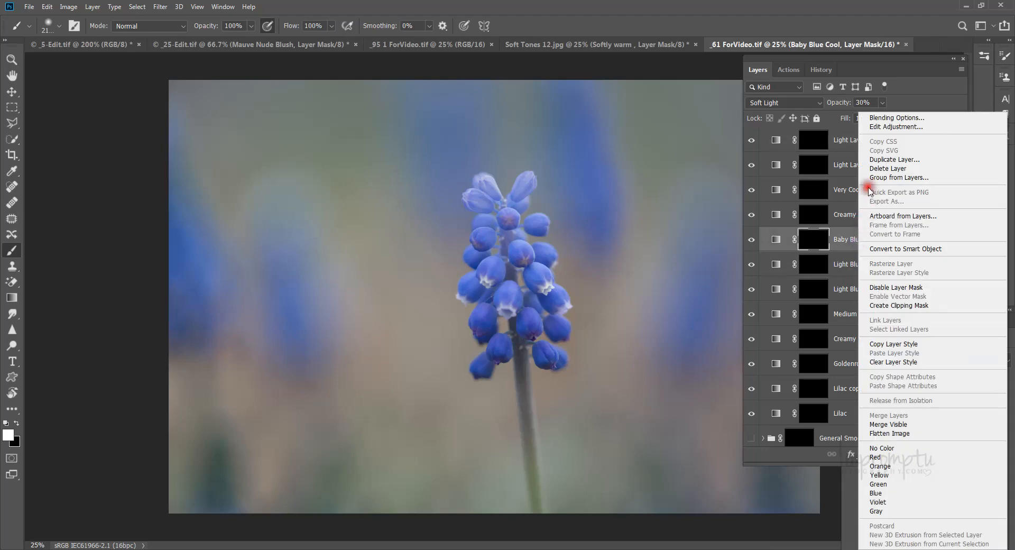
left_click(873, 159)
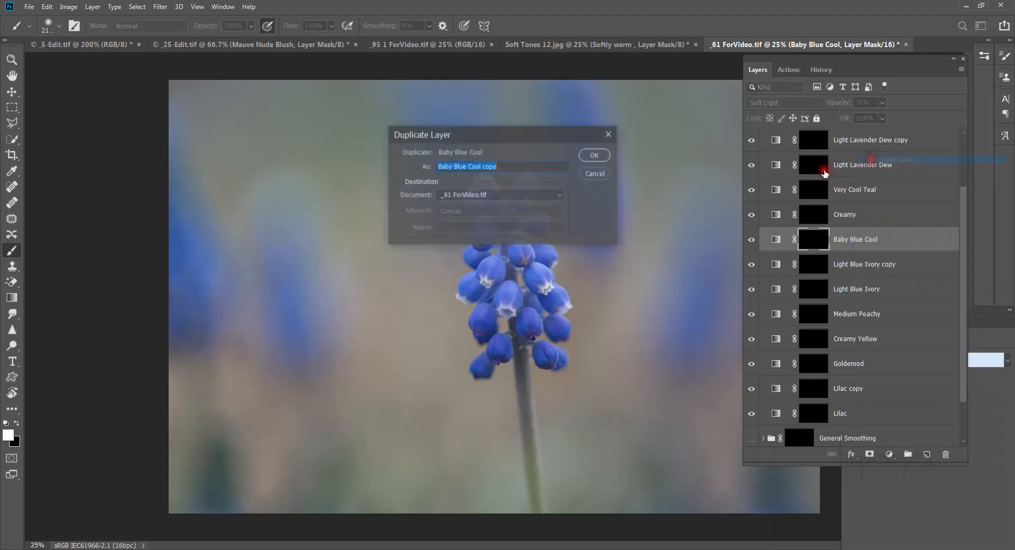
left_click(595, 156)
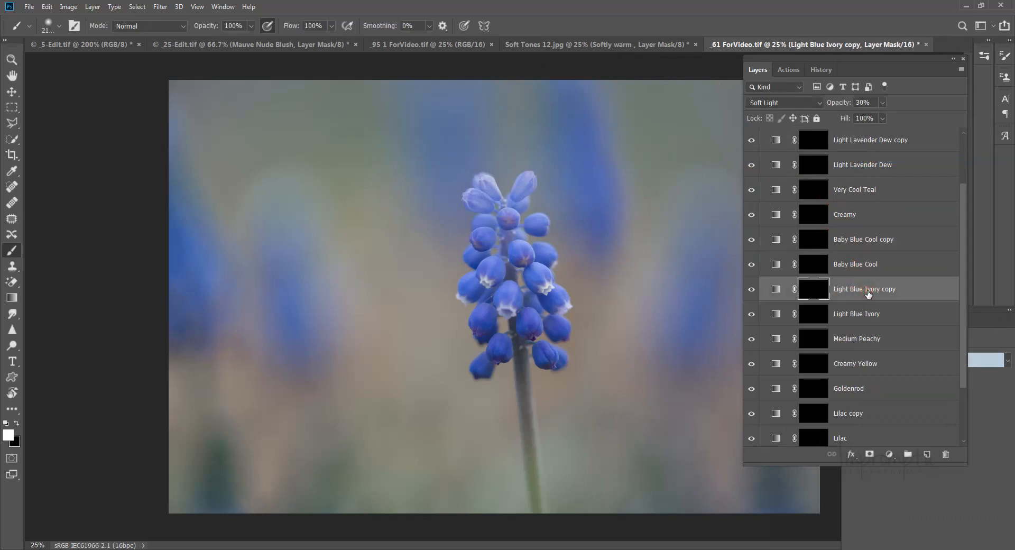
Paint white on the Baby Blue Cool copy layer mask over the main flower and the background on its right side.
left_click(864, 242)
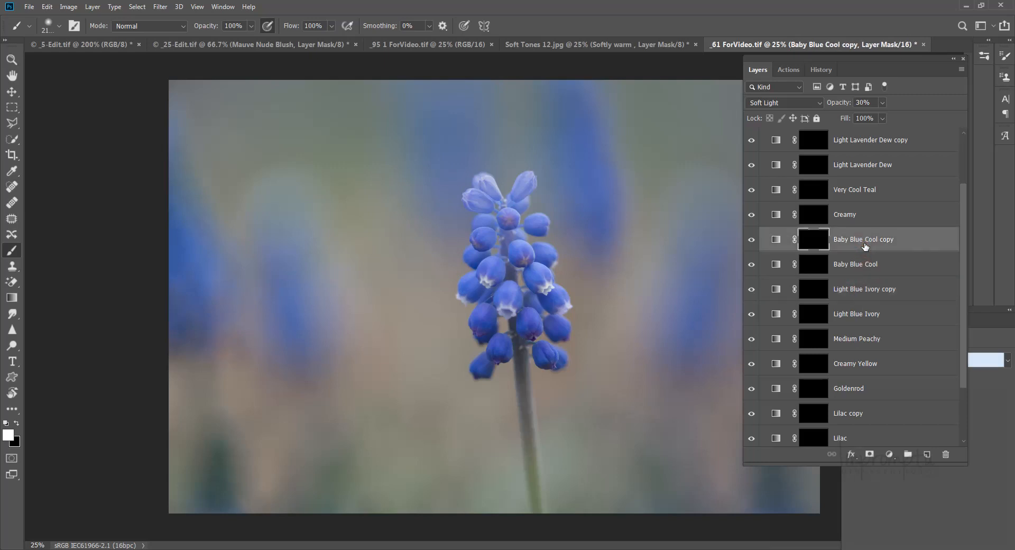
left_click(809, 242)
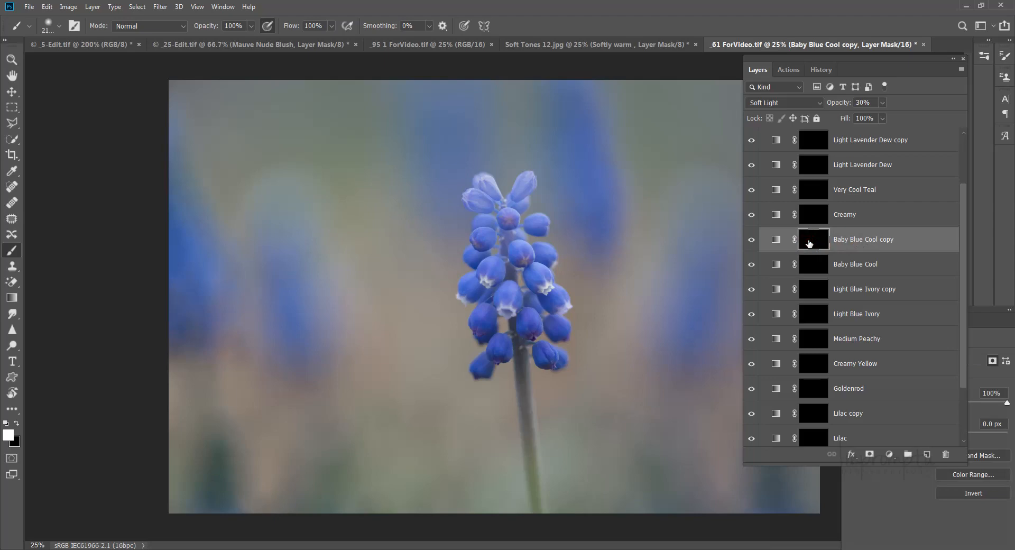
mouse_move(581, 271)
left_mouse_down()
mouse_move(494, 274)
mouse_move(501, 265)
left_mouse_up()
left_click(607, 226)
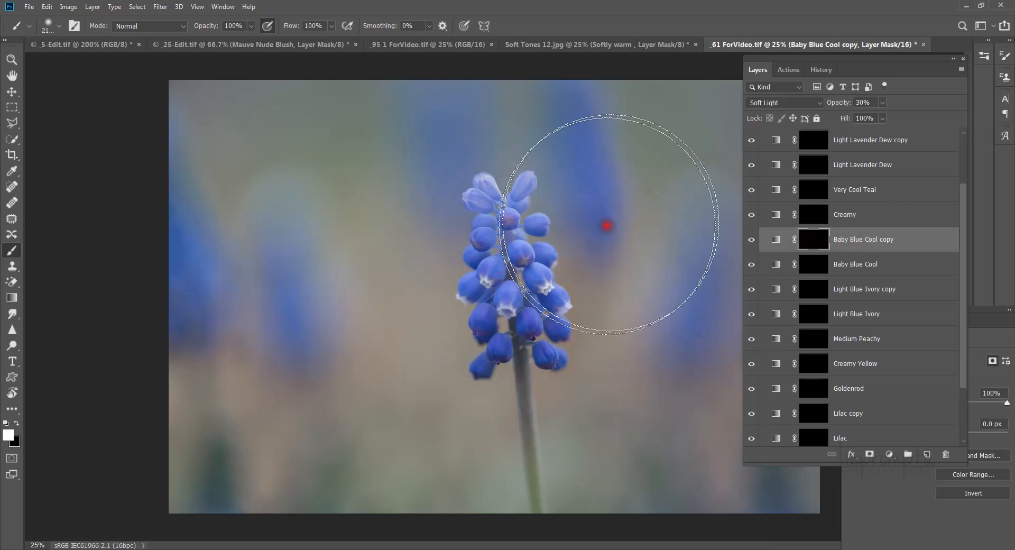
mouse_move(607, 226)
left_mouse_down()
mouse_move(656, 148)
mouse_move(685, 185)
mouse_move(679, 144)
mouse_move(700, 115)
mouse_move(692, 164)
mouse_move(699, 333)
mouse_move(709, 334)
mouse_move(693, 434)
mouse_move(741, 428)
mouse_move(760, 459)
mouse_move(571, 506)
mouse_move(340, 418)
mouse_move(382, 306)
mouse_move(518, 306)
mouse_move(481, 294)
left_mouse_up()
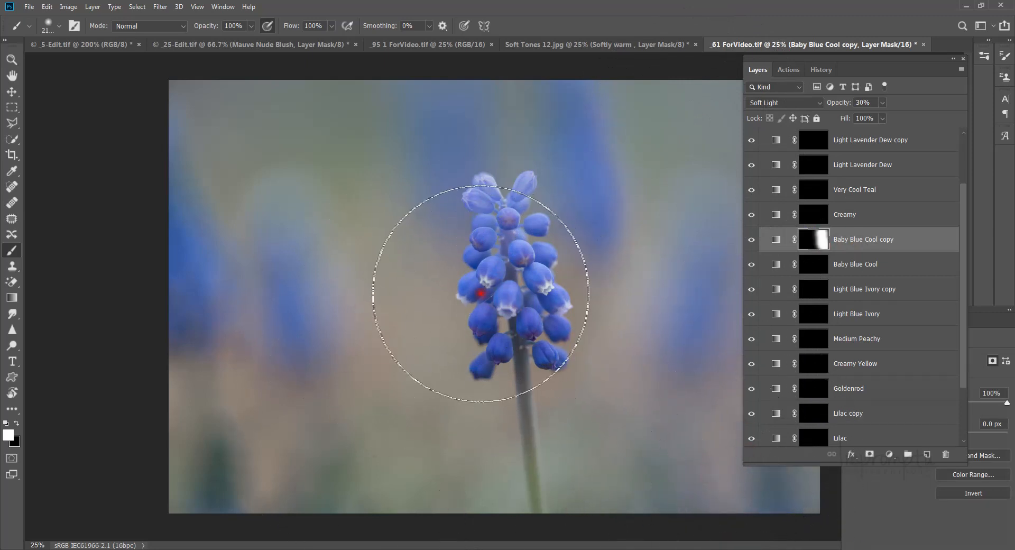
Reduce the brush size and paint white on the Baby Blue Cool copy mask over the blurred flower at the photo's left edge.
key("bracketleft")
key("bracketleft")
key("bracketleft")
key("bracketleft")
key("bracketleft")
key("bracketleft")
key("bracketleft")
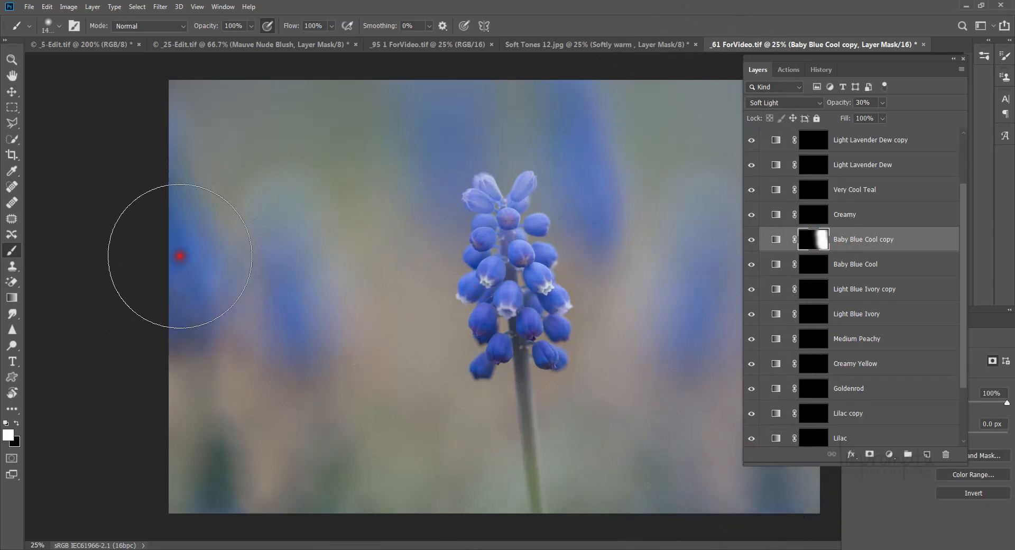
left_click_drag(180, 256, 181, 279)
Shrink the brush further and paint the Baby Blue Cool copy mask over the blurred flower behind the main bloom's upper right.
key("bracketleft")
key("bracketleft")
key("bracketleft")
key("bracketleft")
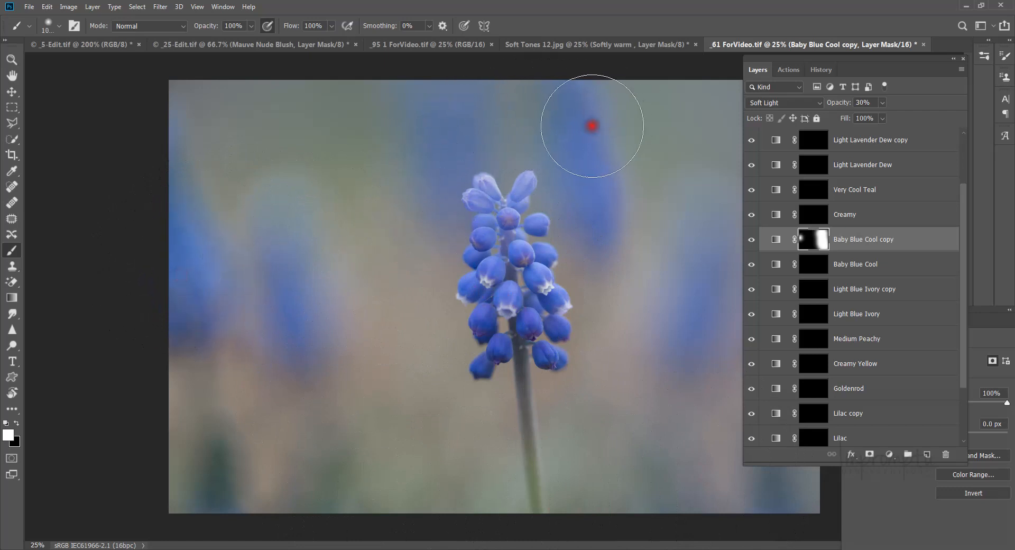
mouse_move(594, 166)
left_mouse_down()
mouse_move(598, 183)
mouse_move(657, 166)
mouse_move(657, 129)
mouse_move(714, 234)
mouse_move(727, 367)
mouse_move(820, 357)
left_mouse_up()
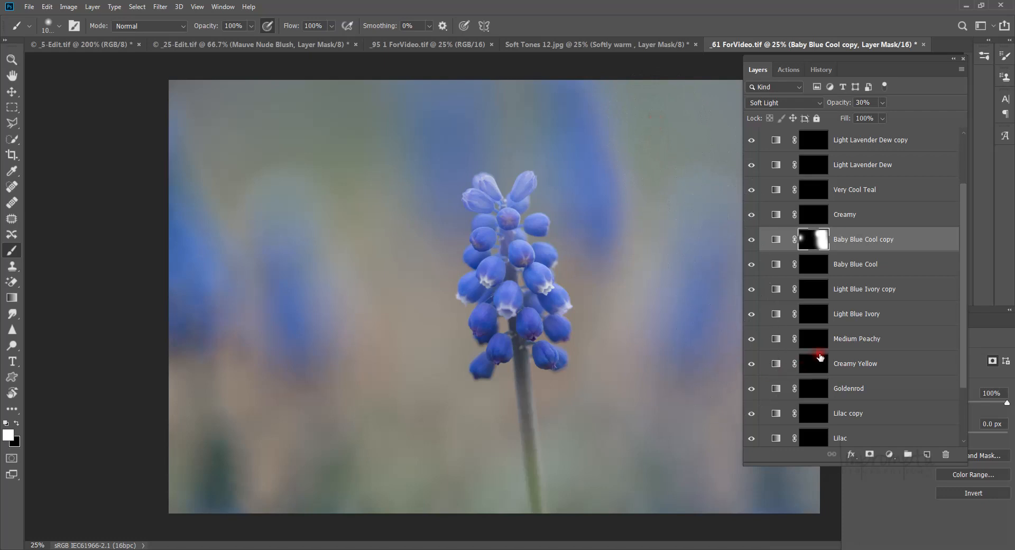
Change the blend mode of the Baby Blue Cool layer to Multiply.
left_click(820, 262)
left_click(777, 103)
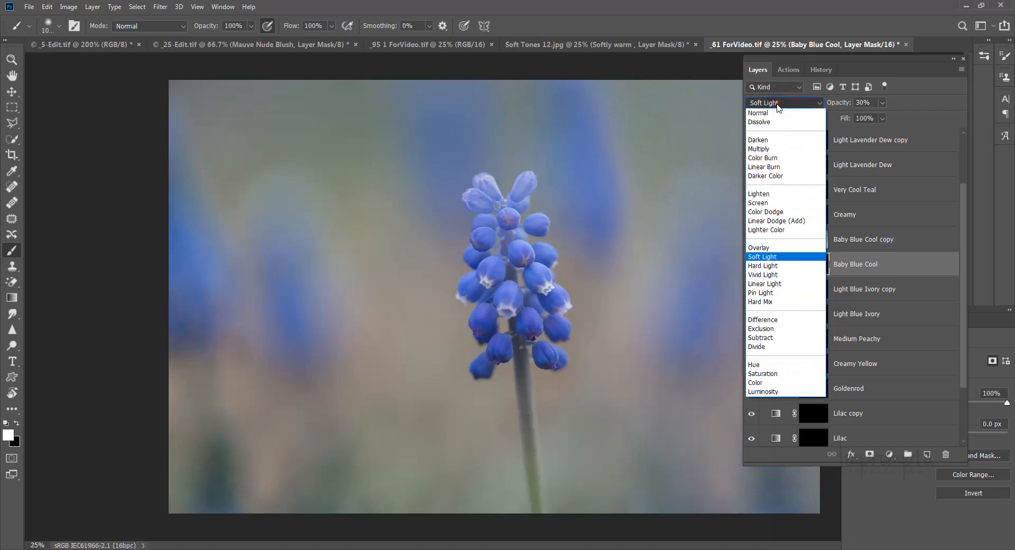
left_click(768, 149)
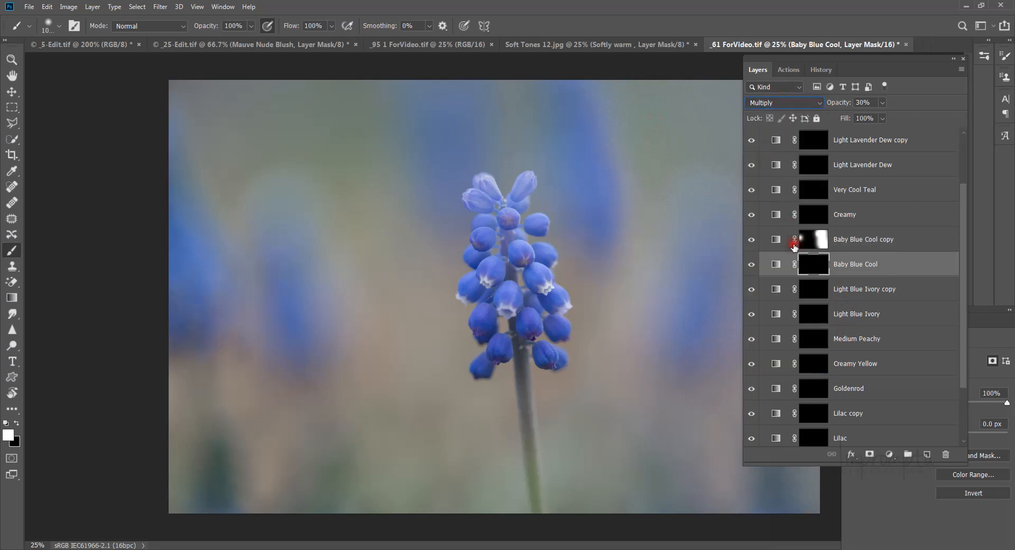
Reduce the brush size to 150 and paint white on the Baby Blue Cool mask over the pale bud at the flower's upper left tip.
left_click(811, 269)
key("bracketleft")
key("bracketleft")
key("bracketleft")
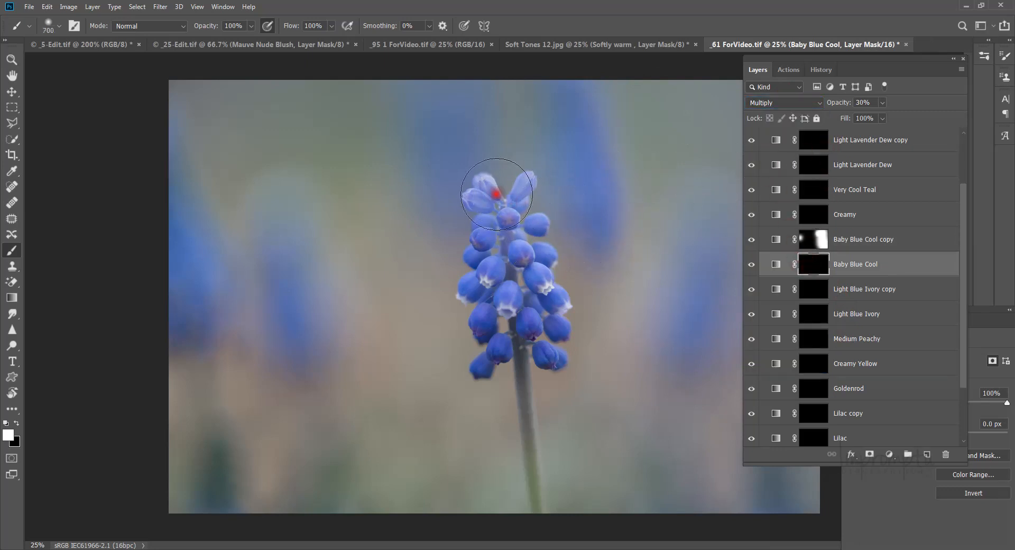
key("bracketleft")
key("bracketleft")
key("bracketleft")
key("bracketleft")
key("bracketleft")
key("bracketleft")
mouse_move(486, 183)
left_mouse_down()
mouse_move(497, 195)
mouse_move(483, 181)
left_mouse_up()
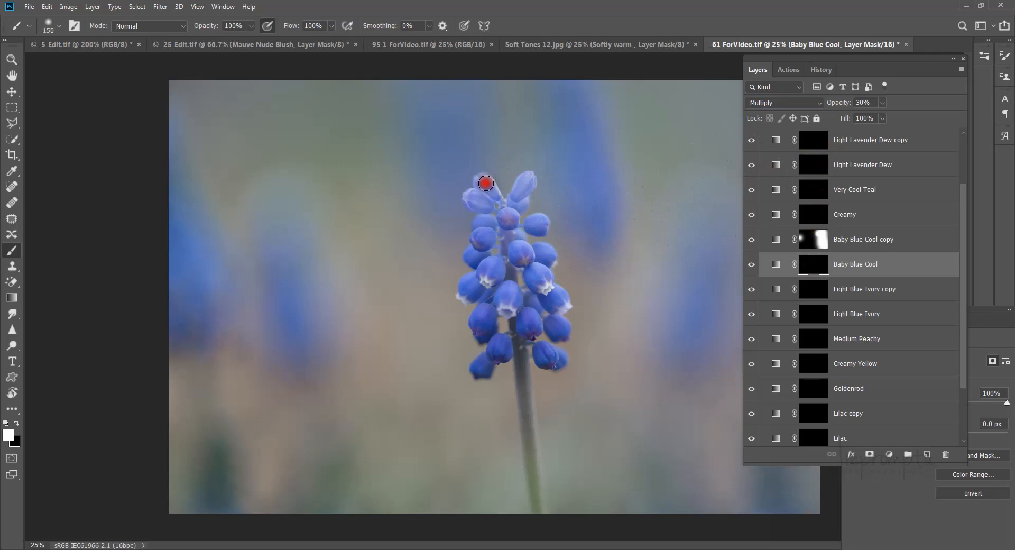
Raise the Baby Blue Cool opacity to 100% and paint its mask over the main flower's pale buds, shrinking the brush to 50 for details.
left_click_drag(836, 106, 876, 104)
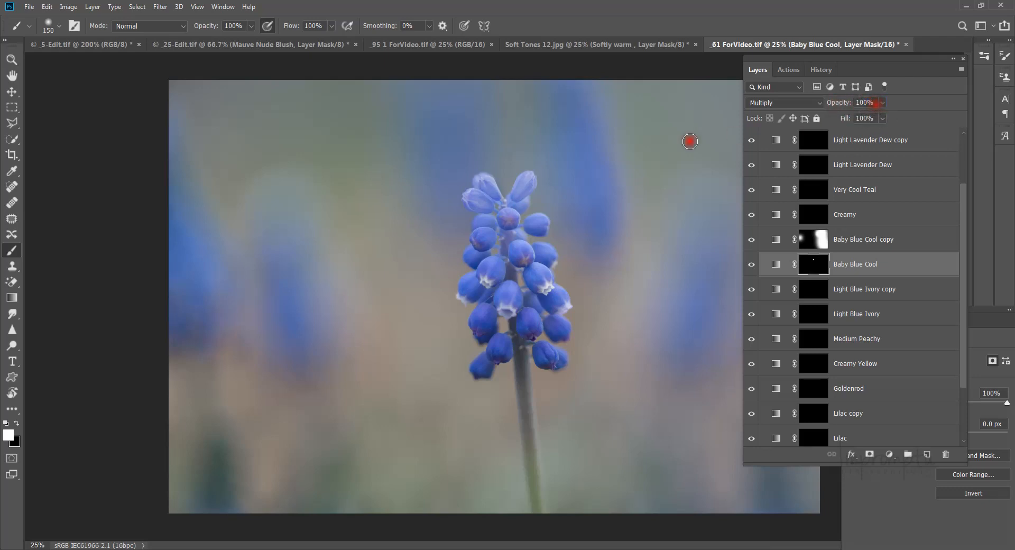
mouse_move(527, 180)
left_mouse_down()
mouse_move(516, 196)
mouse_move(527, 179)
mouse_move(490, 199)
mouse_move(474, 195)
mouse_move(491, 179)
mouse_move(491, 223)
mouse_move(518, 215)
mouse_move(526, 258)
mouse_move(497, 257)
mouse_move(482, 269)
mouse_move(493, 265)
mouse_move(516, 290)
mouse_move(510, 311)
mouse_move(531, 290)
mouse_move(512, 310)
mouse_move(494, 304)
mouse_move(533, 271)
mouse_move(550, 272)
mouse_move(559, 305)
mouse_move(552, 295)
mouse_move(565, 294)
mouse_move(505, 313)
mouse_move(467, 285)
left_mouse_up()
key("bracketleft")
key("bracketleft")
key("bracketleft")
key("[")
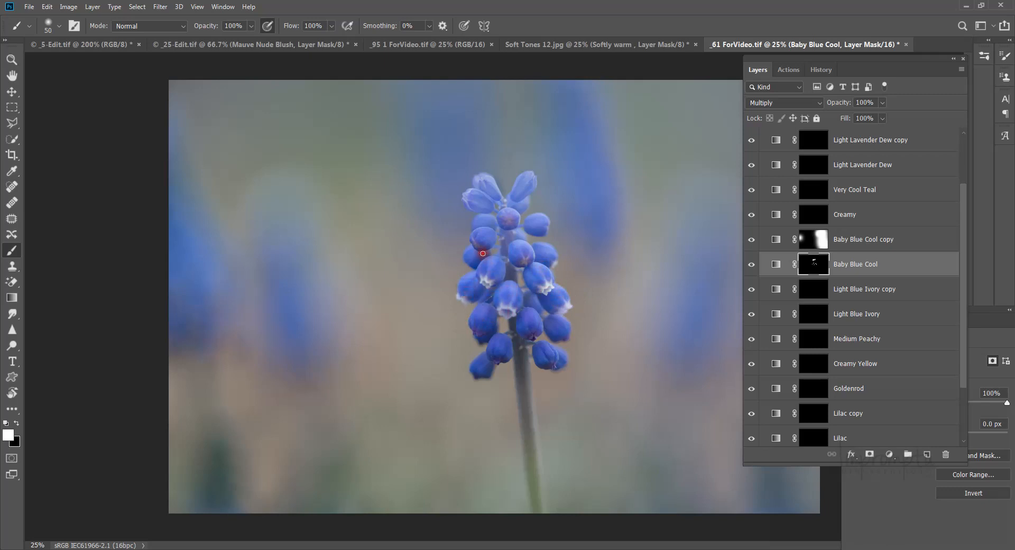
mouse_move(483, 253)
left_mouse_down()
mouse_move(476, 293)
mouse_move(505, 237)
mouse_move(473, 192)
left_mouse_up()
Duplicate the Baby Blue Cool layer with the default copy name and touch up the copy's mask with black around the top buds.
right_click(855, 268)
left_click(869, 161)
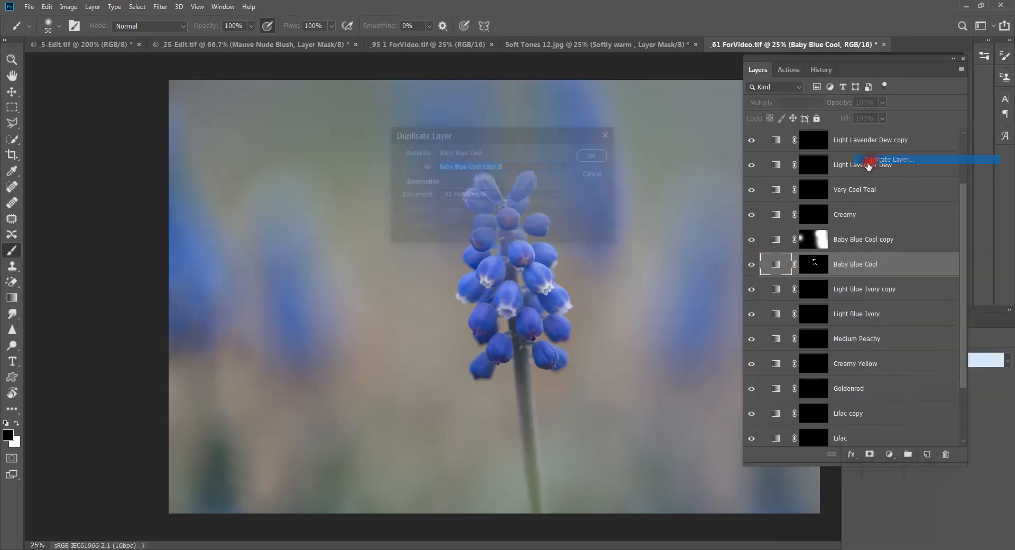
left_click(592, 155)
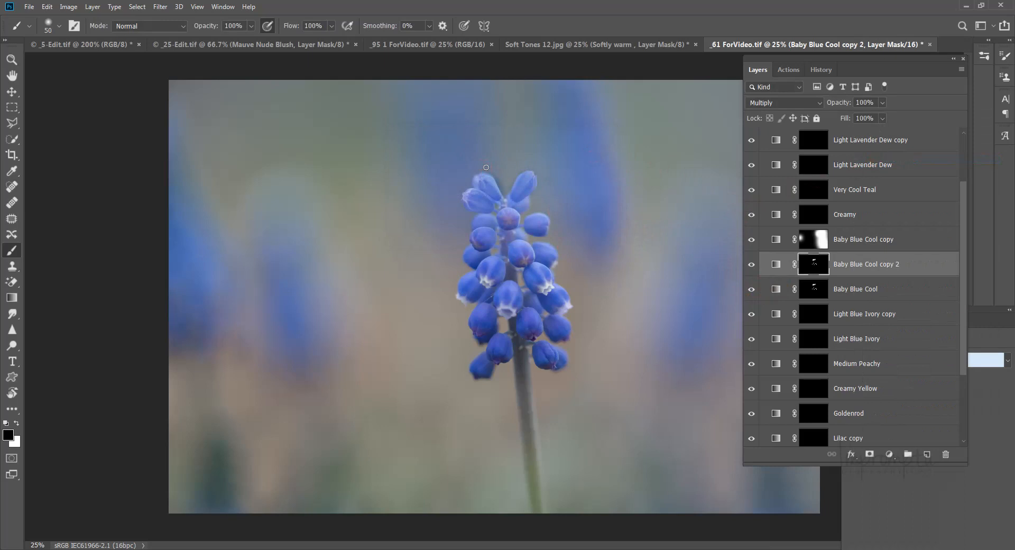
left_click_drag(490, 171, 501, 190)
Compare the photo before and after the edits by showing only the Background layer and restoring all layers.
left_click(751, 239)
scroll(789, 366, "down", 3)
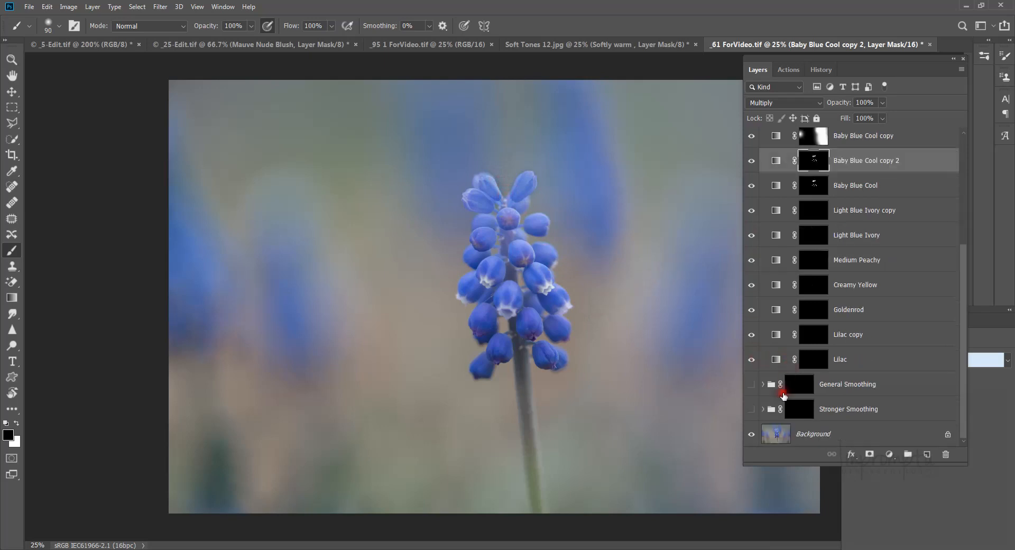
left_click(751, 435, "alt")
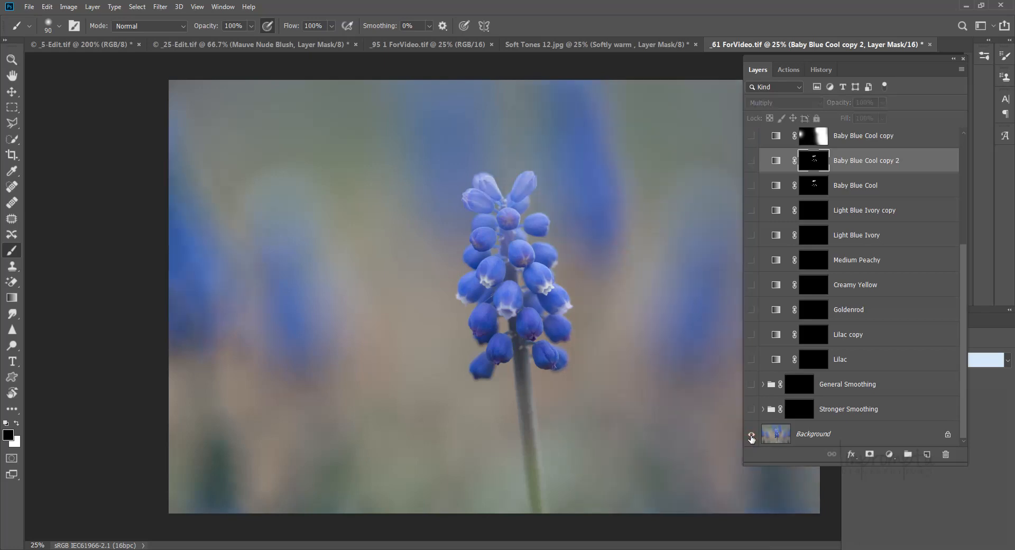
left_click(751, 436, "alt")
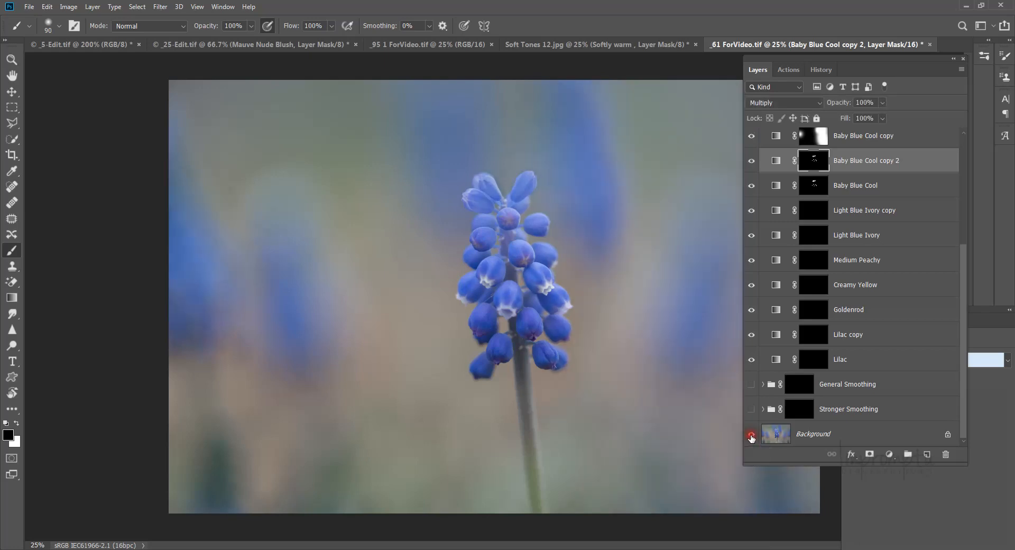
Set the Lilac copy layer to Multiply blend mode with 62% opacity.
left_click(819, 328)
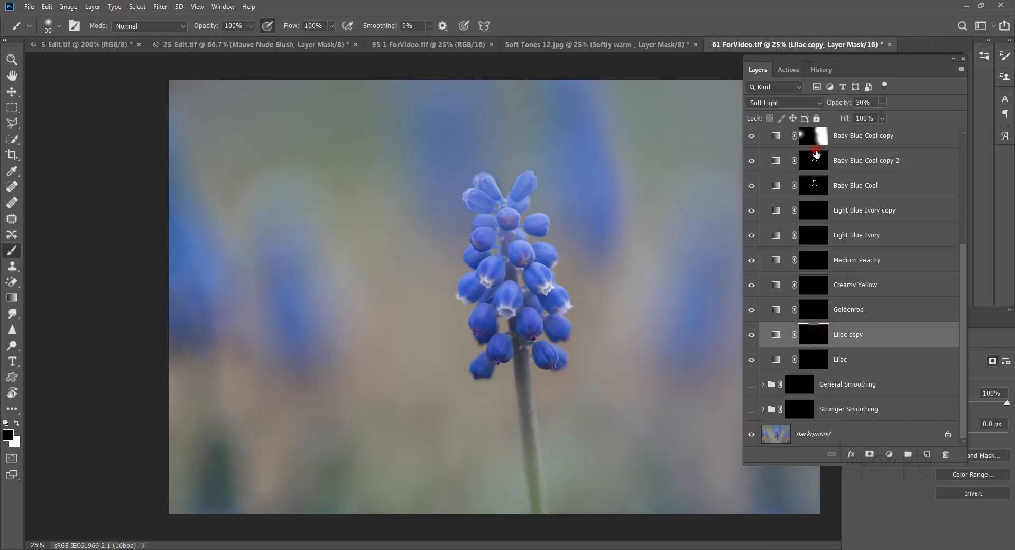
left_click(791, 105)
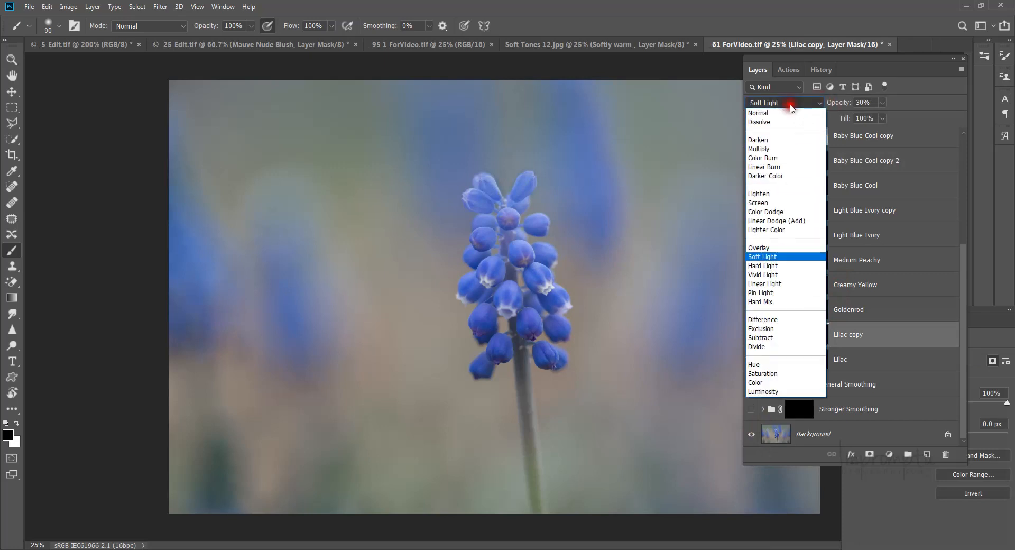
left_click(765, 149)
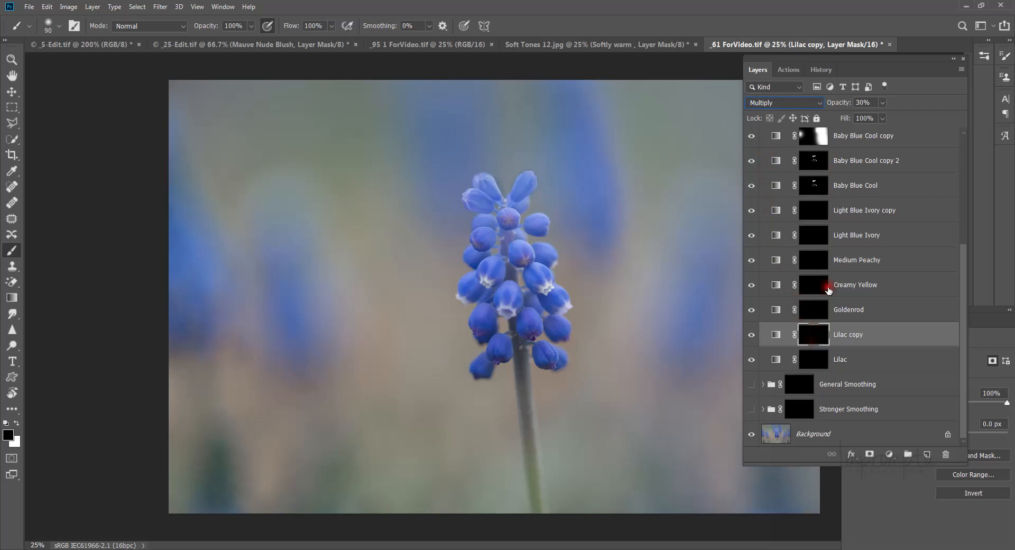
left_click(846, 120)
left_click_drag(835, 105, 854, 105)
Enlarge the brush, paint white on the Lilac copy mask across the background around the main flower, and lower the layer's opacity to 48%.
key("bracketright")
key("bracketright")
key("bracketright")
key("bracketright")
key("bracketright")
key("bracketright")
key("bracketright")
key("bracketright")
key("bracketright")
key("bracketright")
key("bracketright")
key("bracketright")
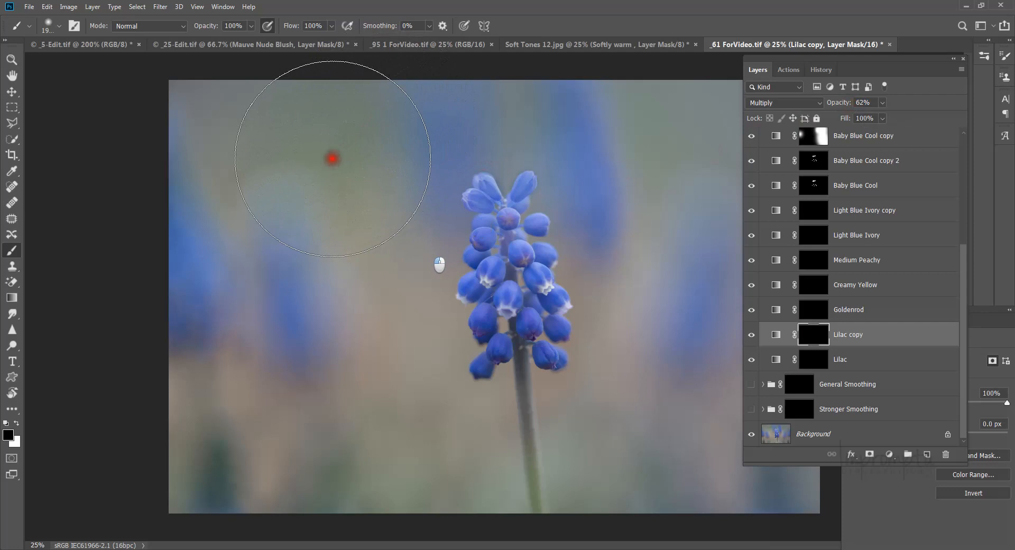
key("x")
mouse_move(333, 154)
left_mouse_down()
mouse_move(381, 125)
mouse_move(281, 220)
mouse_move(237, 118)
mouse_move(299, 142)
mouse_move(320, 123)
mouse_move(252, 211)
mouse_move(234, 292)
mouse_move(241, 360)
mouse_move(250, 392)
mouse_move(375, 499)
mouse_move(324, 439)
mouse_move(378, 529)
mouse_move(541, 533)
mouse_move(713, 513)
mouse_move(742, 498)
mouse_move(753, 395)
mouse_move(741, 241)
mouse_move(695, 153)
mouse_move(629, 72)
mouse_move(671, 114)
mouse_move(653, 88)
mouse_move(634, 94)
mouse_move(568, 69)
mouse_move(615, 94)
mouse_move(685, 168)
mouse_move(703, 301)
mouse_move(662, 479)
mouse_move(614, 526)
mouse_move(529, 529)
left_mouse_up()
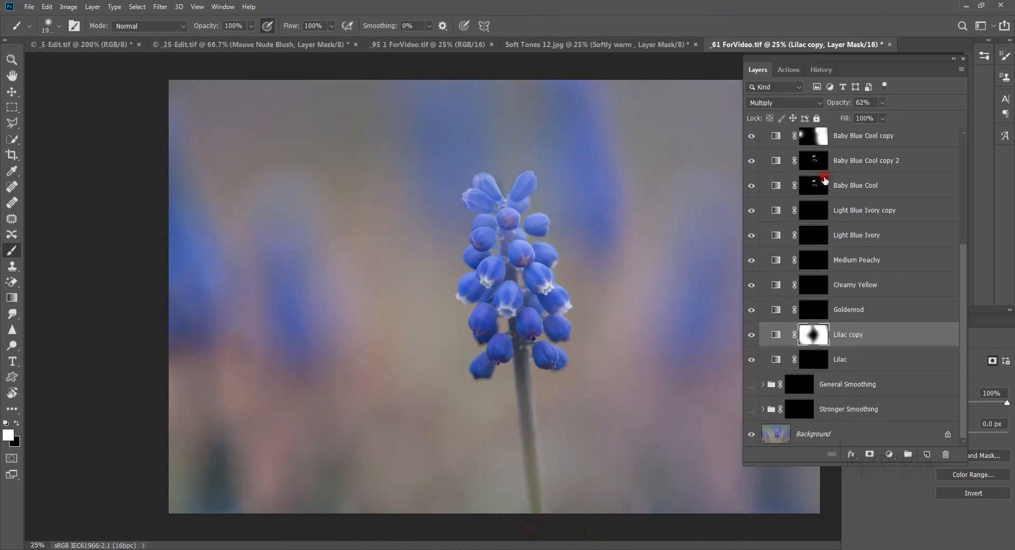
left_click_drag(846, 104, 838, 112)
Change the blend mode of the Light Lavender Dew copy layer to Multiply.
scroll(848, 243, "up", 4)
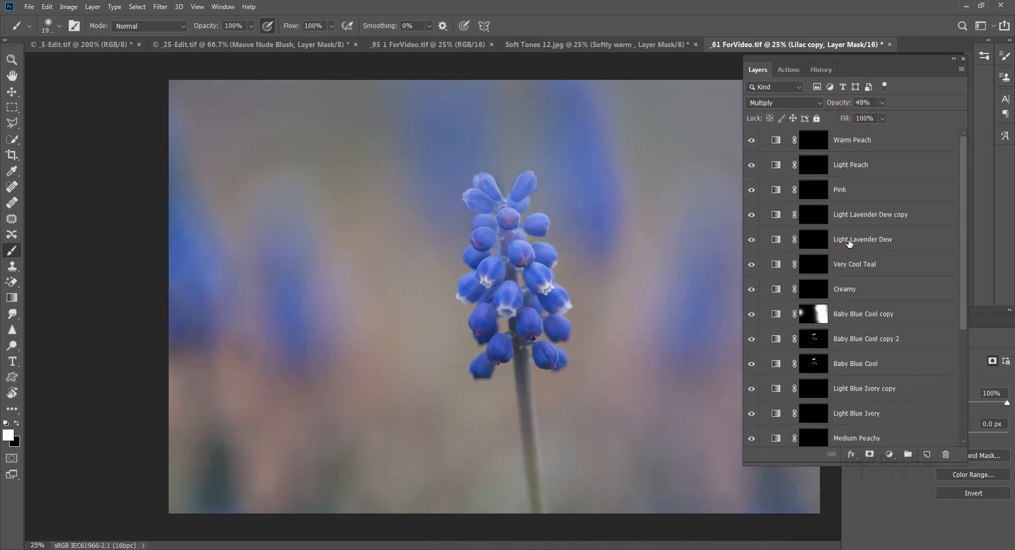
left_click(845, 218)
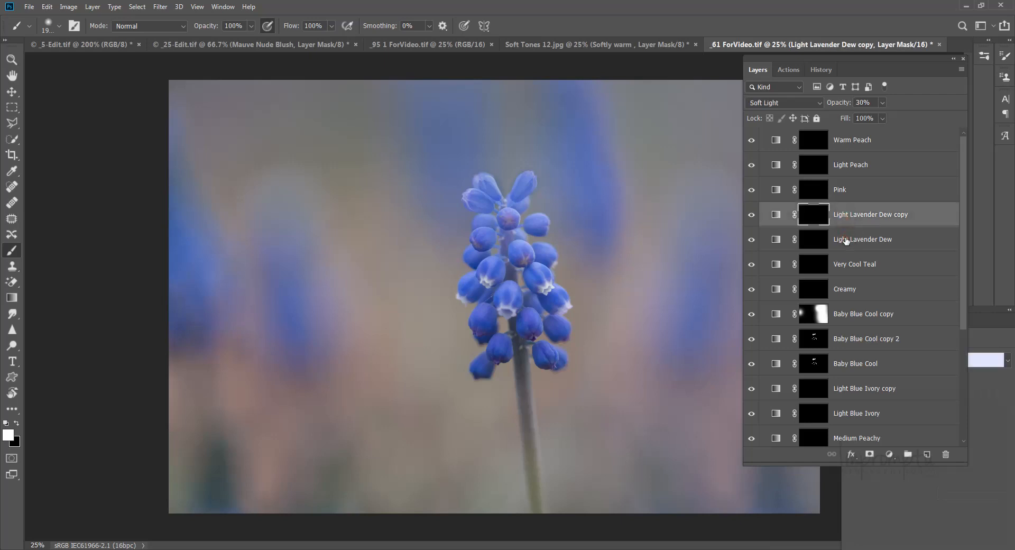
left_click(801, 104)
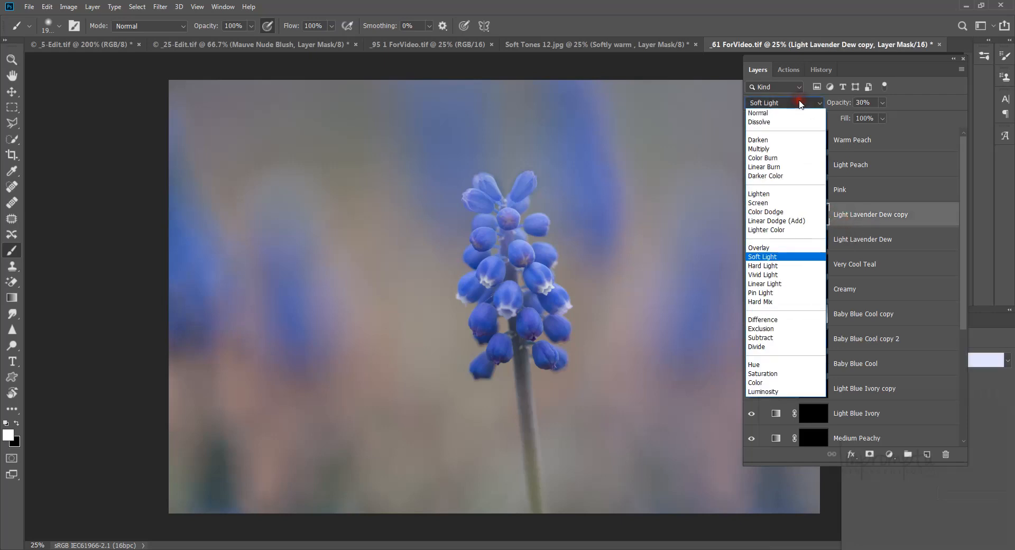
left_click(779, 153)
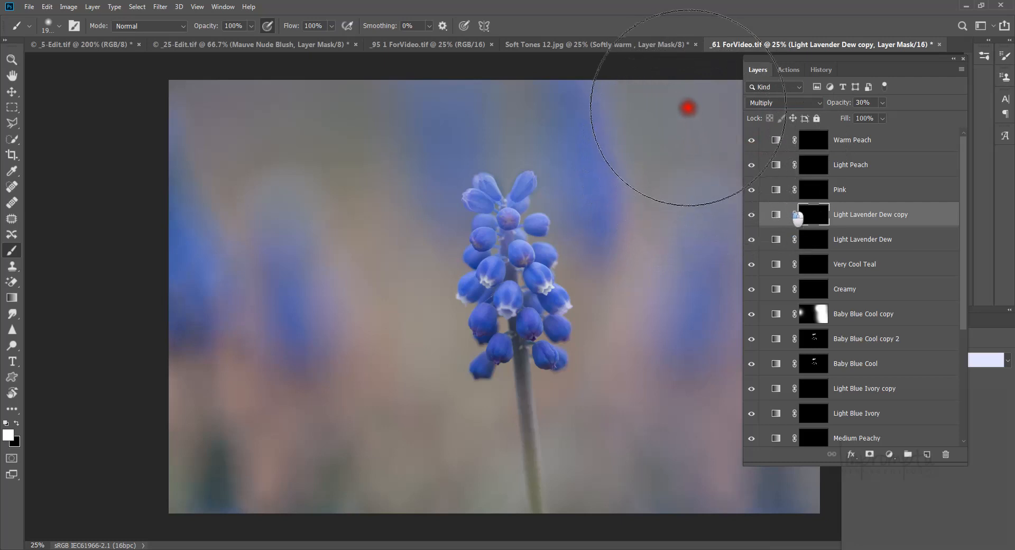
Paint white on the Light Lavender Dew copy mask over the background on both sides of the main flower, raising the layer's opacity to 100%.
left_click_drag(688, 108, 635, 104)
left_click_drag(837, 101, 848, 106)
mouse_move(701, 116)
left_mouse_down()
mouse_move(689, 120)
mouse_move(717, 180)
left_mouse_up()
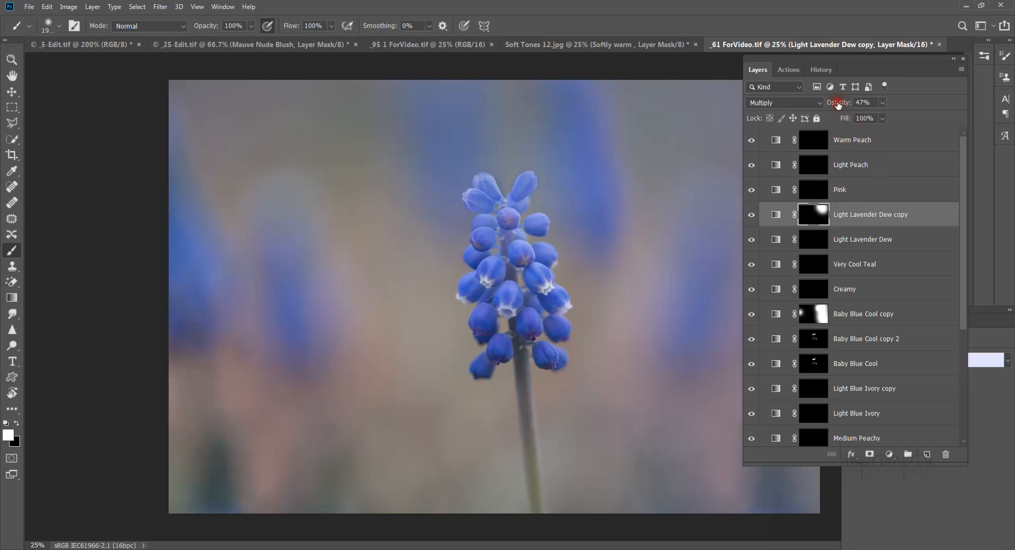
left_click_drag(838, 105, 865, 109)
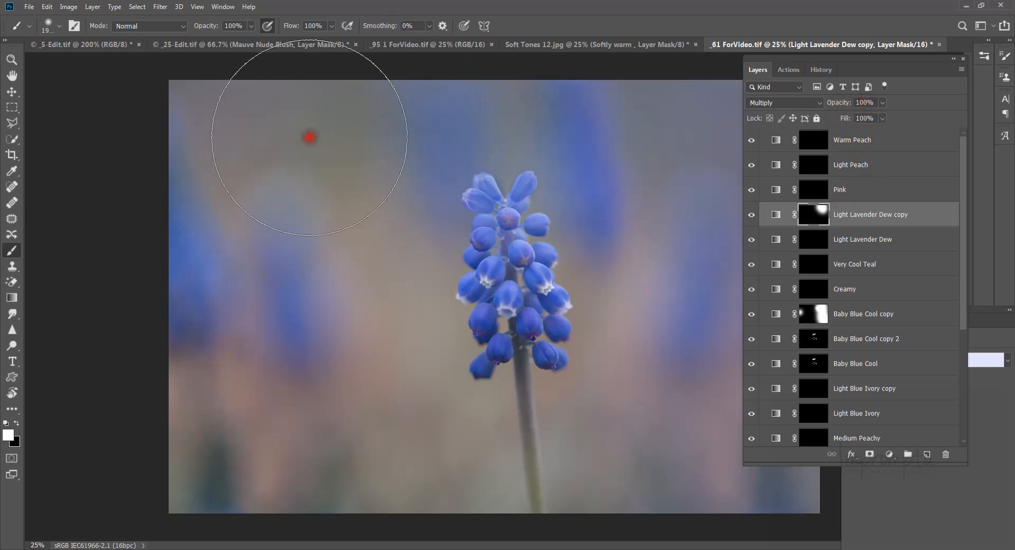
mouse_move(310, 138)
left_mouse_down()
mouse_move(281, 177)
mouse_move(235, 150)
mouse_move(239, 122)
mouse_move(239, 232)
mouse_move(334, 414)
mouse_move(428, 479)
mouse_move(338, 421)
mouse_move(421, 490)
mouse_move(255, 424)
mouse_move(238, 309)
mouse_move(259, 355)
left_mouse_up()
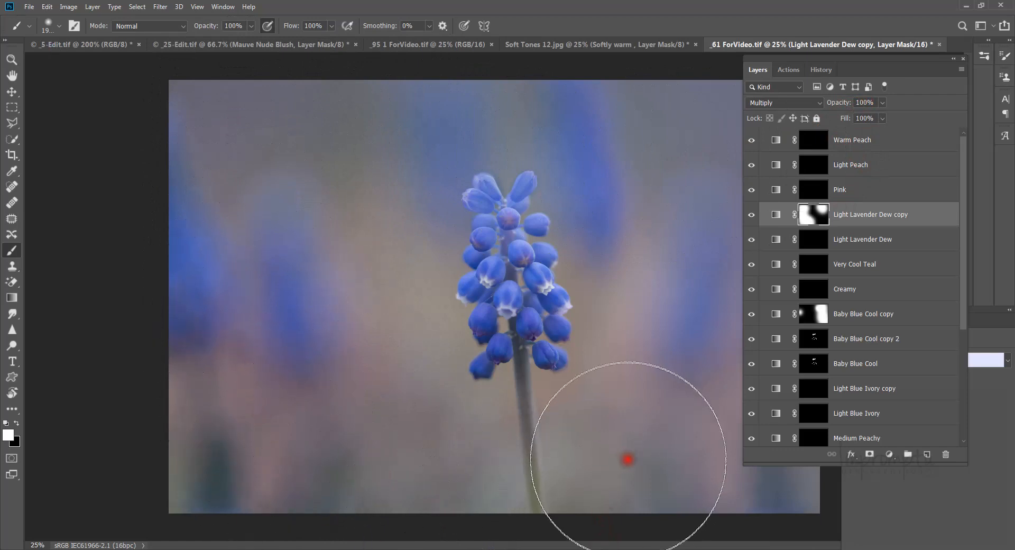
mouse_move(635, 475)
left_mouse_down()
mouse_move(720, 407)
mouse_move(706, 469)
mouse_move(764, 229)
mouse_move(632, 90)
mouse_move(679, 267)
mouse_move(655, 367)
mouse_move(422, 412)
mouse_move(381, 367)
mouse_move(355, 259)
mouse_move(381, 216)
left_mouse_up()
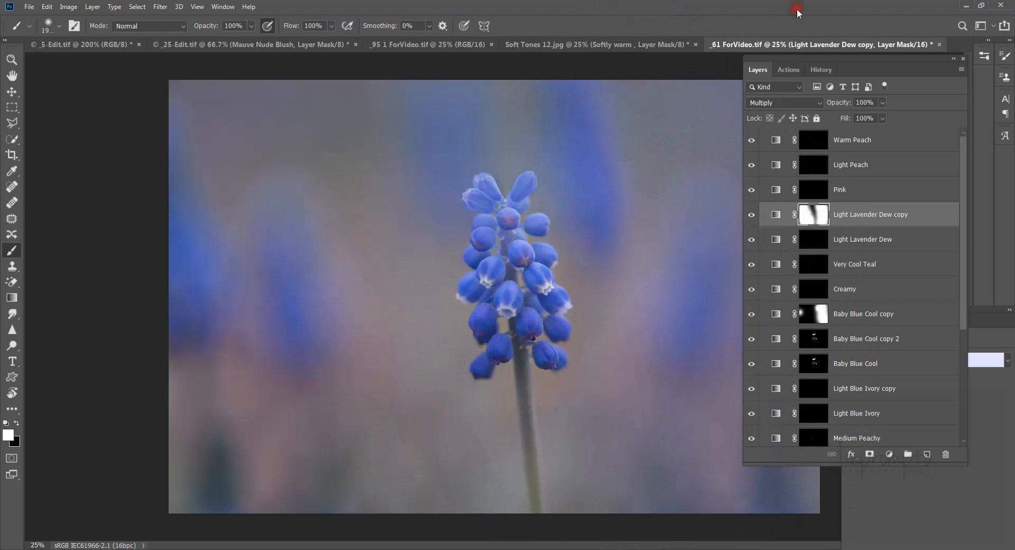
Change the blend mode of the Warm Peach layer to Multiply.
left_click(814, 140)
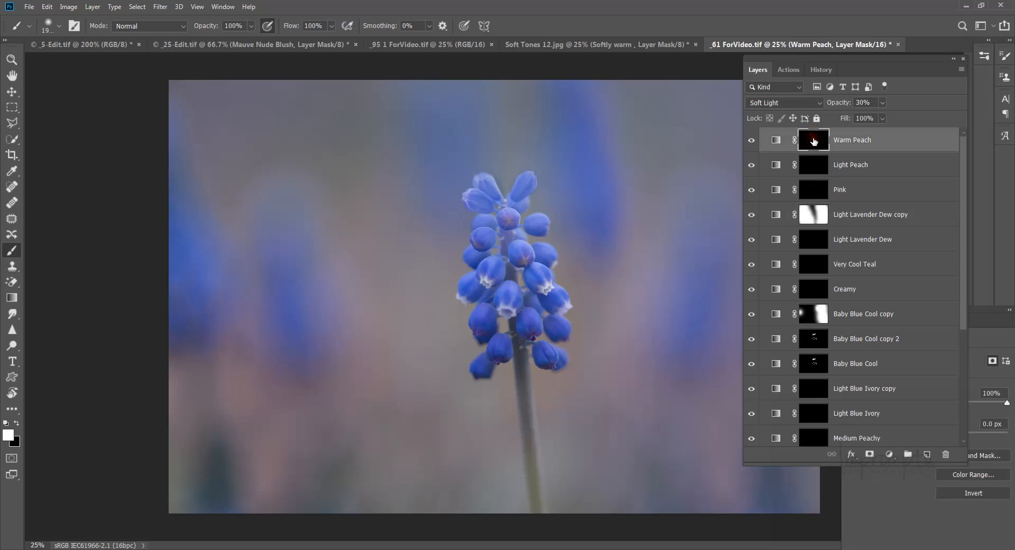
left_click(789, 105)
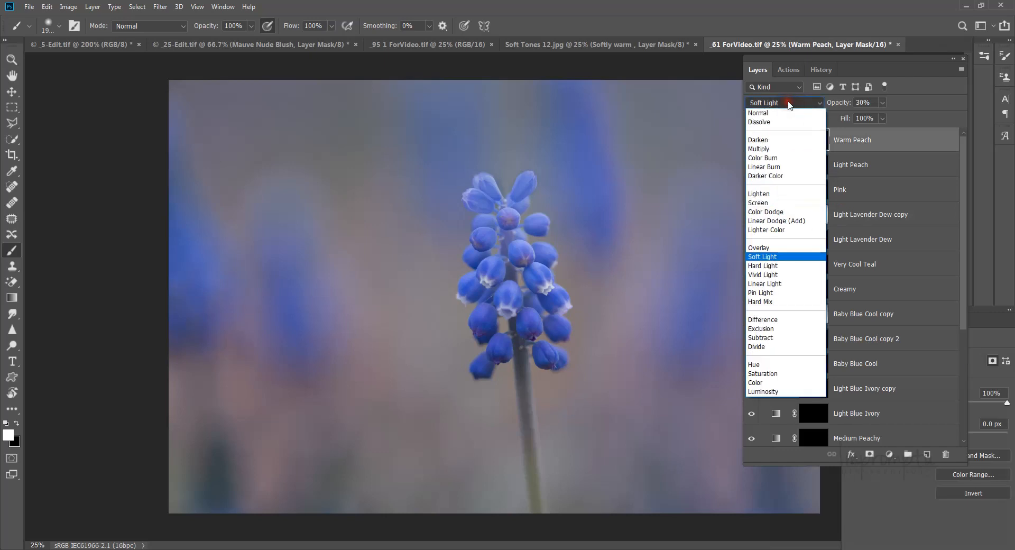
left_click(782, 149)
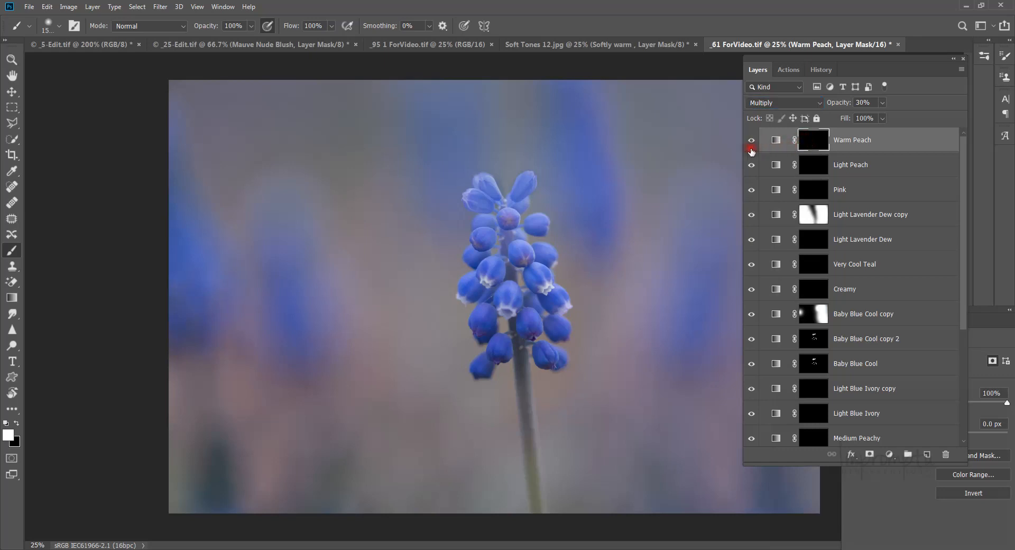
Paint the Warm Peach mask white over the blurred flowers along the photo's top and left edge with a 500 brush, setting layer opacity to 13%.
key("[")
key("[")
key("[")
key("[")
key("[")
key("[")
key("[")
key("[")
key("[")
key("[")
mouse_move(575, 96)
left_mouse_down()
mouse_move(594, 144)
mouse_move(592, 222)
mouse_move(578, 89)
left_mouse_up()
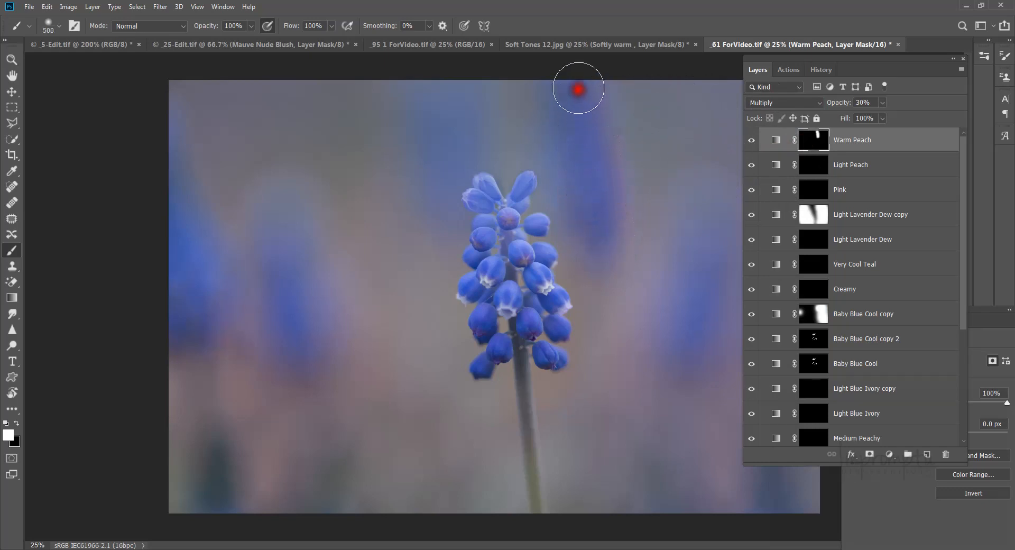
left_click_drag(841, 106, 832, 113)
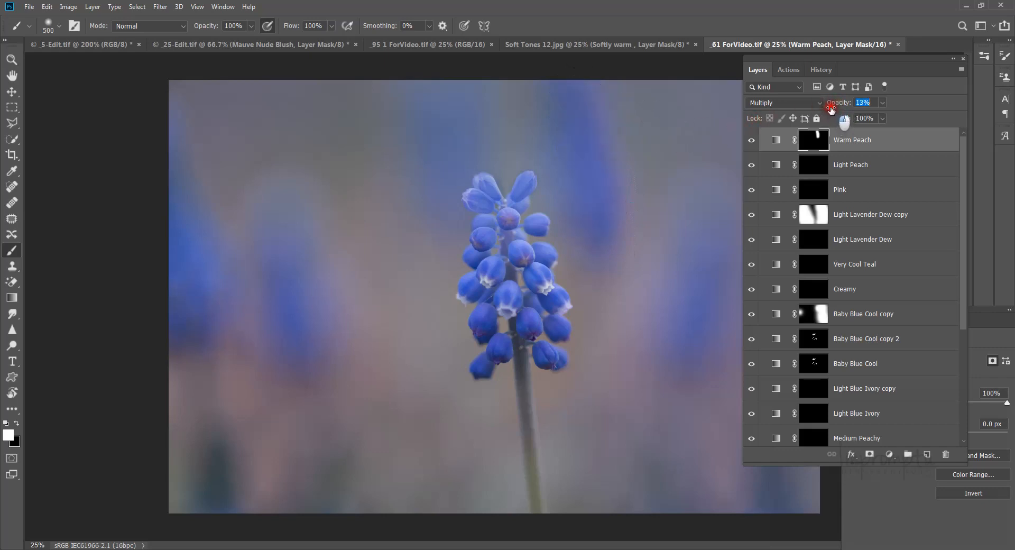
mouse_move(464, 107)
left_mouse_down()
mouse_move(445, 186)
mouse_move(448, 124)
mouse_move(472, 84)
mouse_move(192, 307)
mouse_move(181, 237)
left_mouse_up()
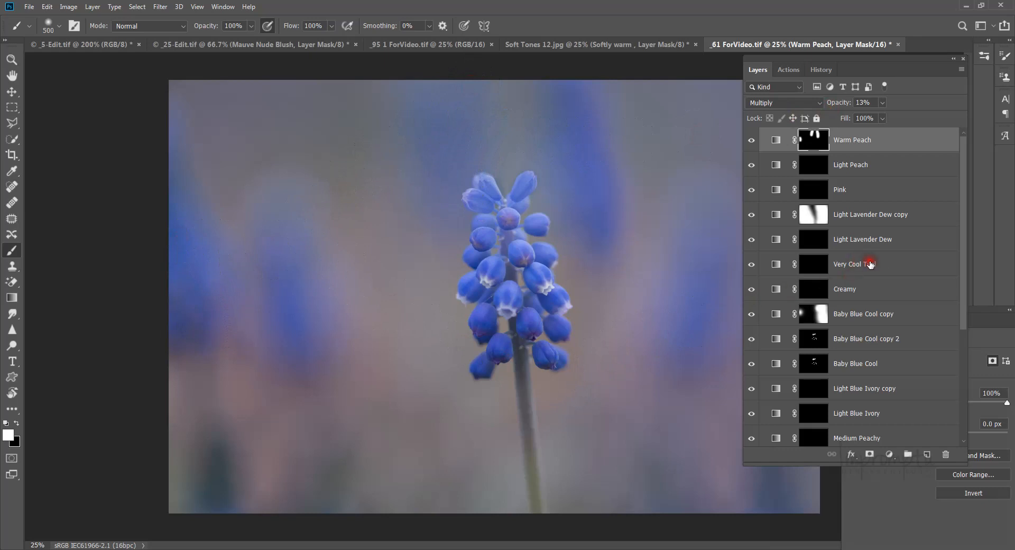
Set the Creamy layer to Multiply and paint its mask white over the blurred flowers at the photo's left edge and right side.
left_click(866, 291)
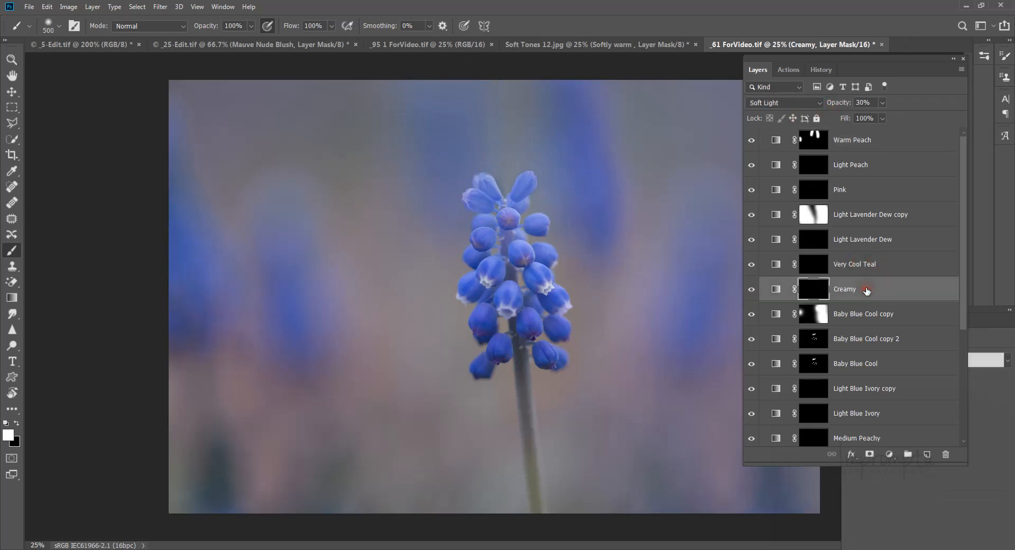
left_click(784, 104)
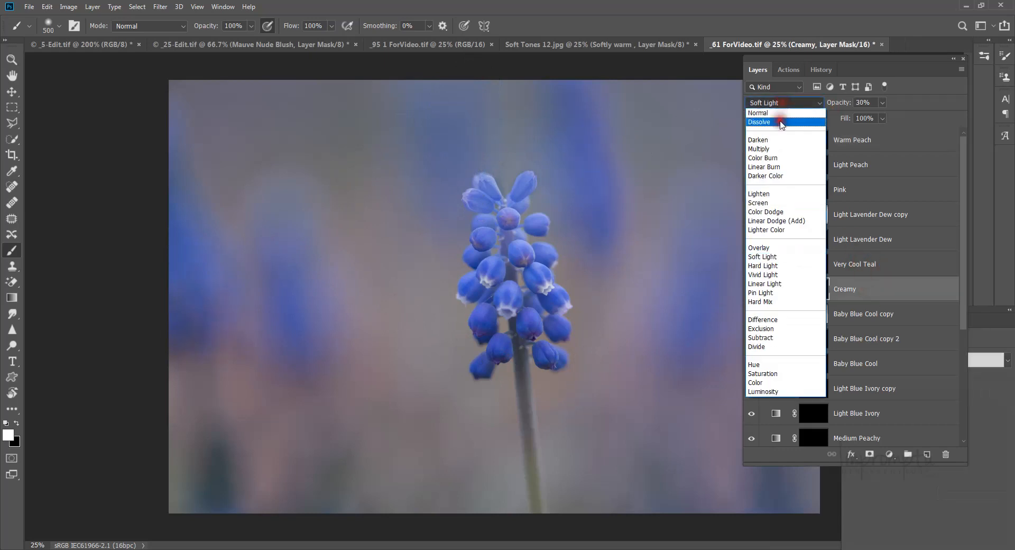
left_click(769, 149)
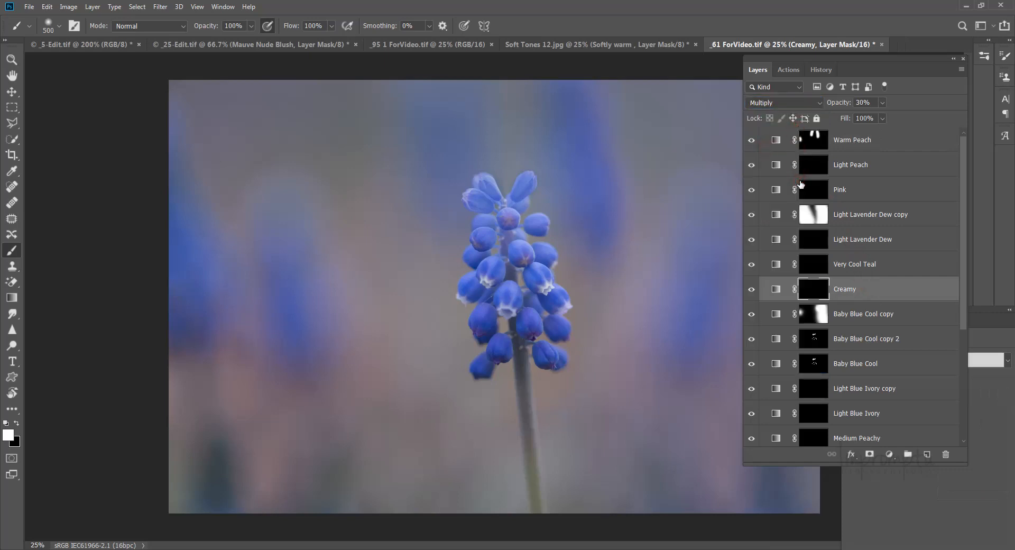
mouse_move(204, 302)
left_mouse_down()
mouse_move(176, 207)
mouse_move(194, 241)
mouse_move(188, 304)
left_mouse_up()
mouse_move(667, 263)
left_mouse_down()
mouse_move(703, 283)
mouse_move(712, 268)
mouse_move(700, 300)
left_mouse_up()
Paint the Light Peach layer's mask white over the photo's upper-right corner with a much larger brush.
left_click(859, 165)
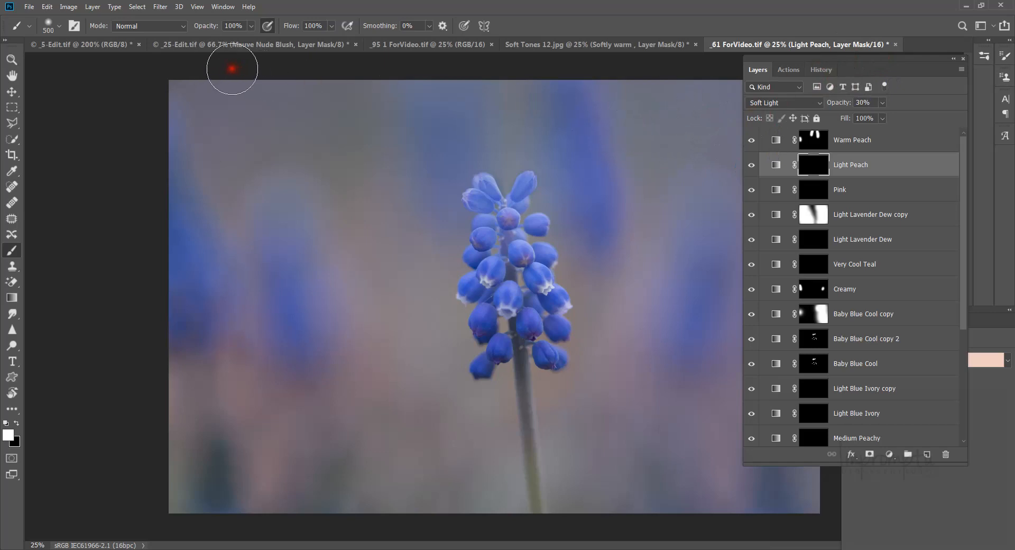
key("z")
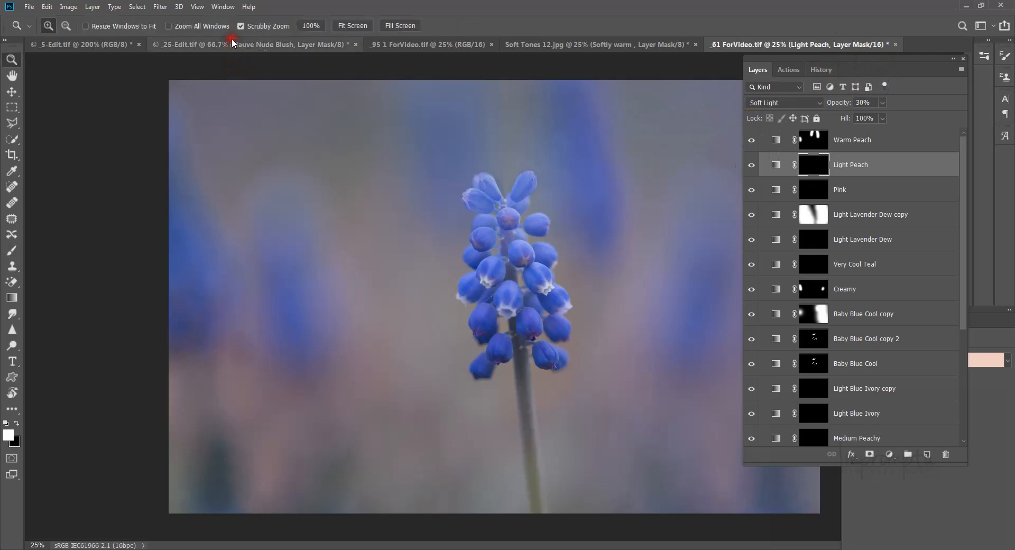
left_click(67, 26)
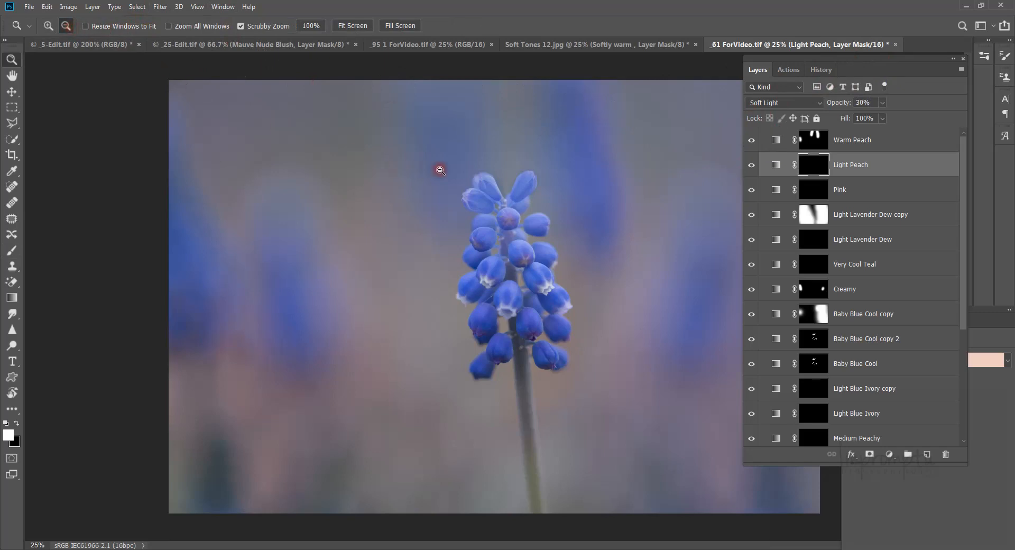
left_click(532, 186)
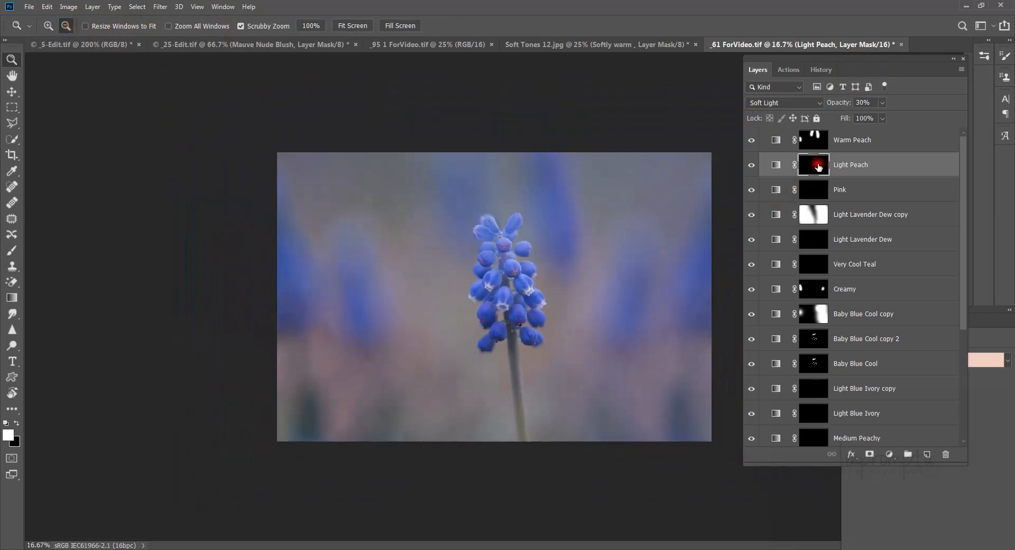
left_click(818, 167)
left_click(812, 167)
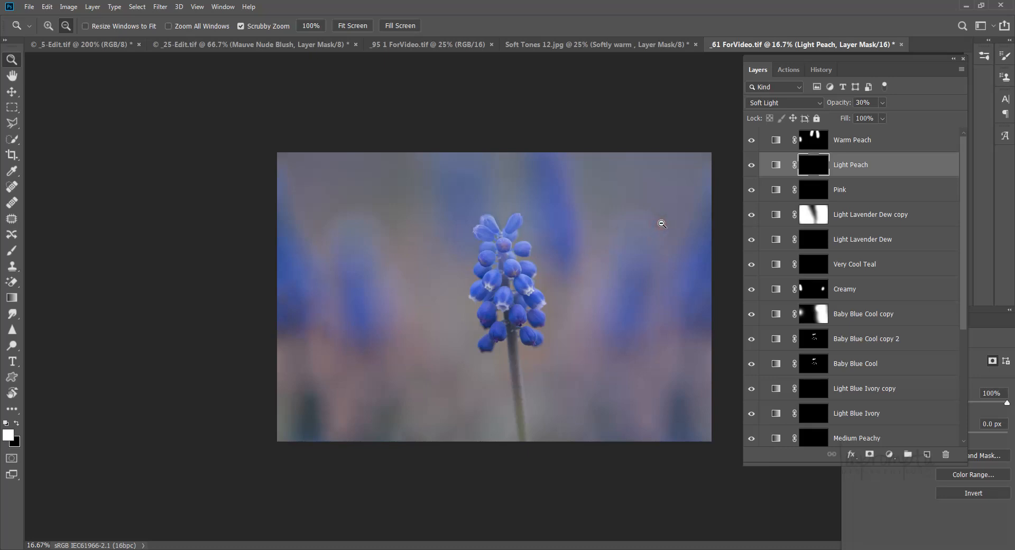
key("b")
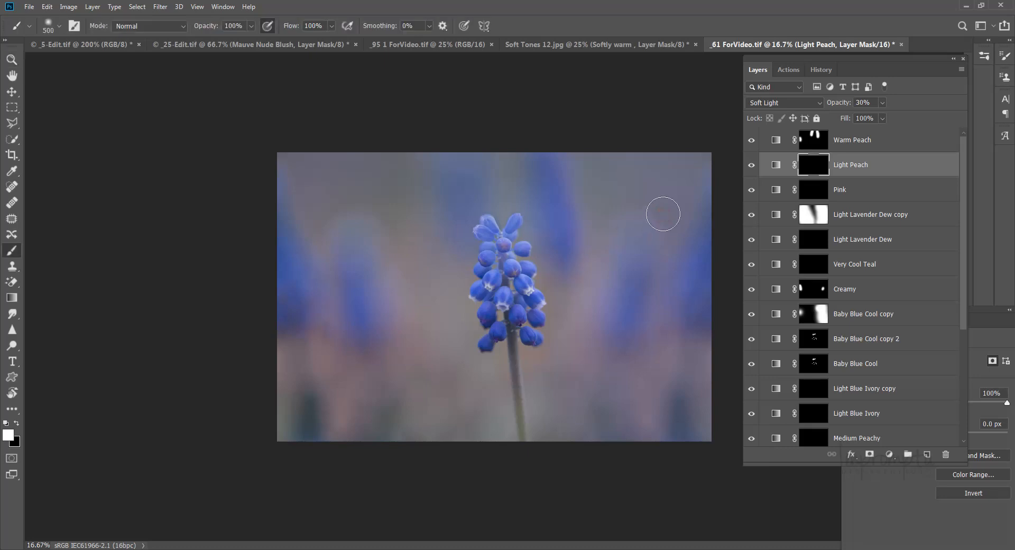
left_click_drag(663, 213, 657, 176)
key("bracketright")
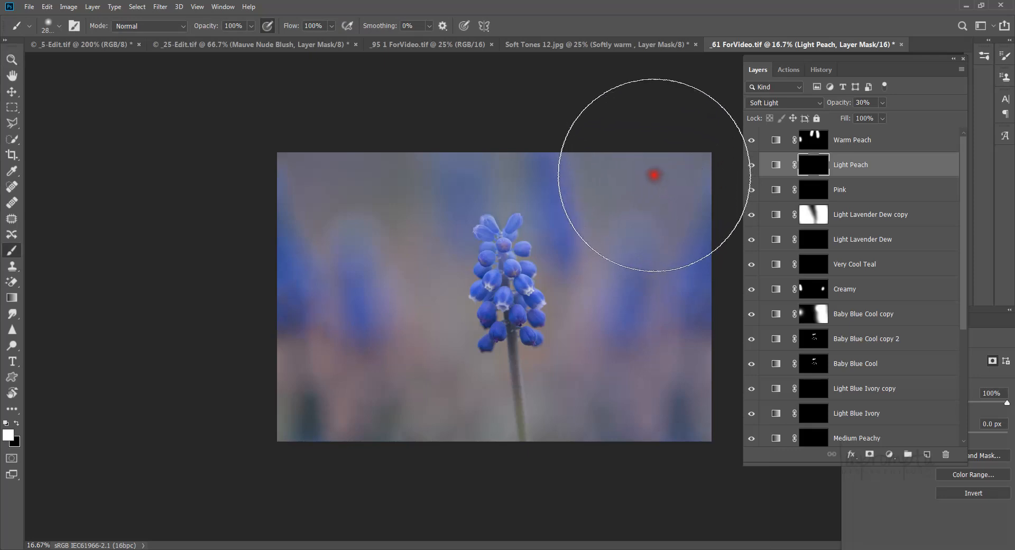
left_click(647, 174)
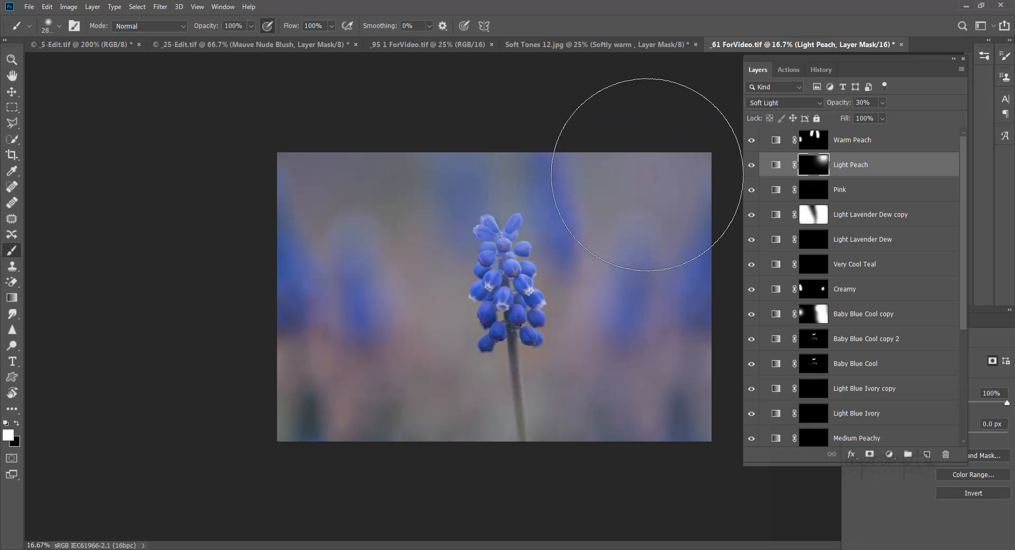
Set the Light Peach layer to Overlay at 26% opacity.
left_click(778, 104)
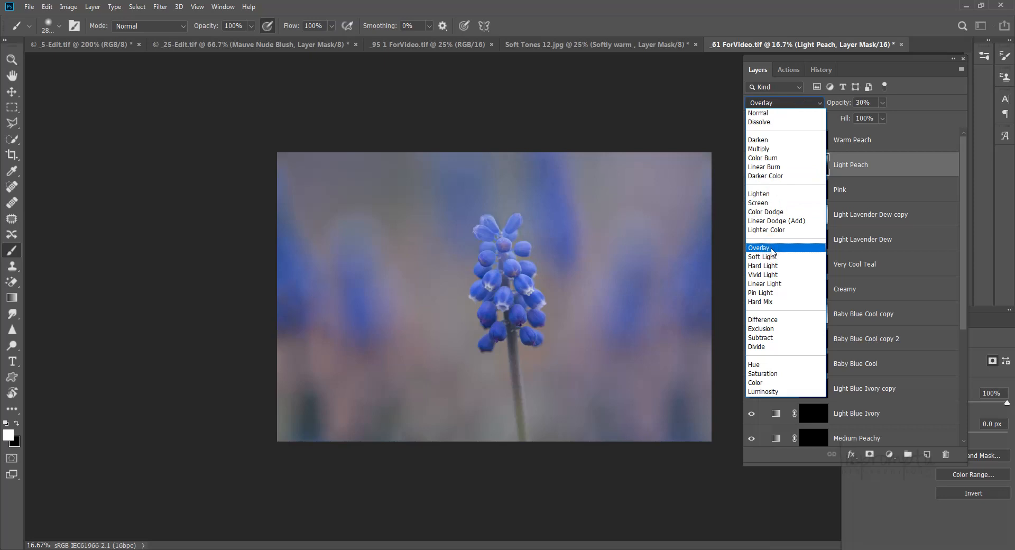
left_click(773, 252)
left_click(808, 151)
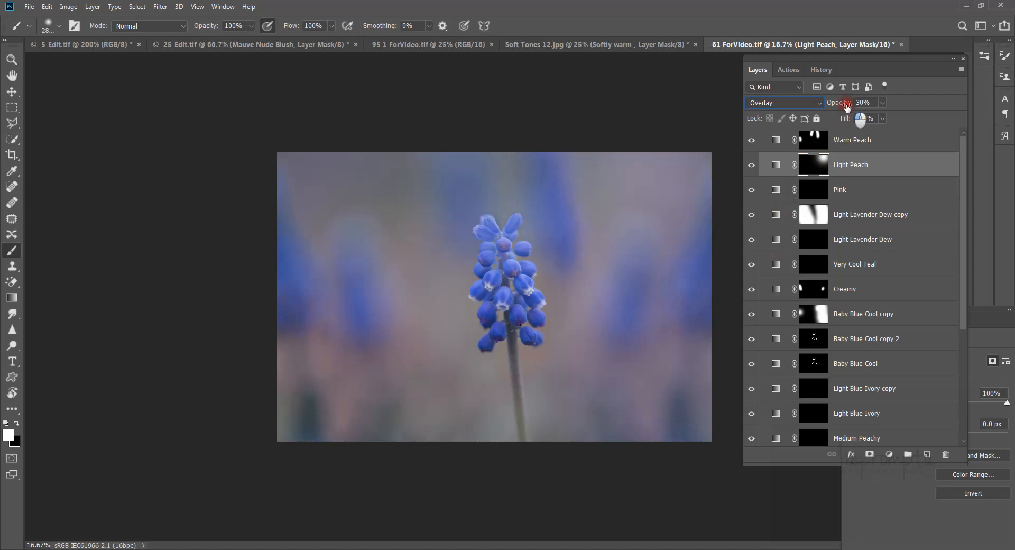
mouse_move(847, 105)
left_mouse_down()
mouse_move(841, 113)
mouse_move(856, 88)
mouse_move(845, 96)
left_mouse_up()
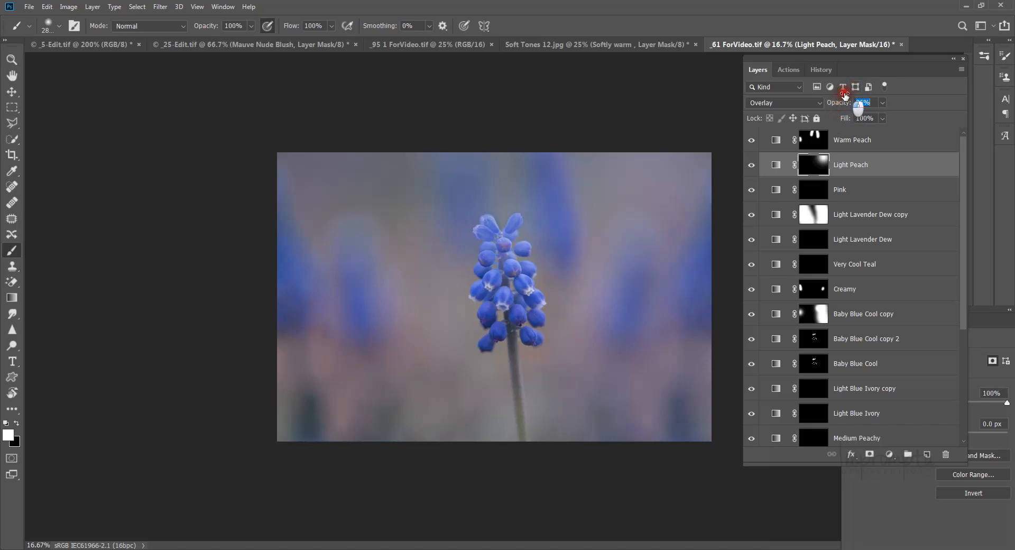
left_click(848, 167)
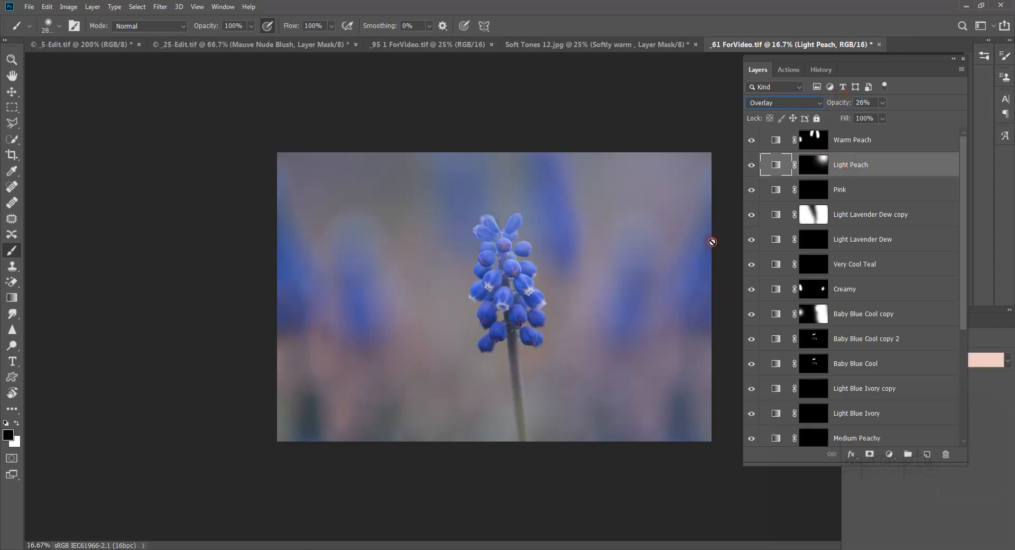
Duplicate the Light Peach layer as Light Peach copy in the same document.
left_click(859, 165)
right_click(858, 165)
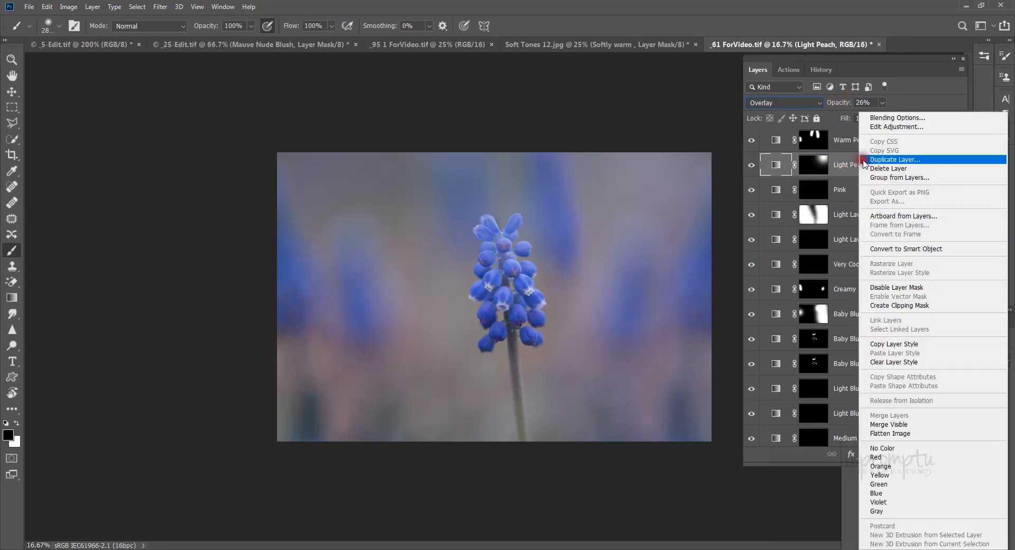
left_click(867, 159)
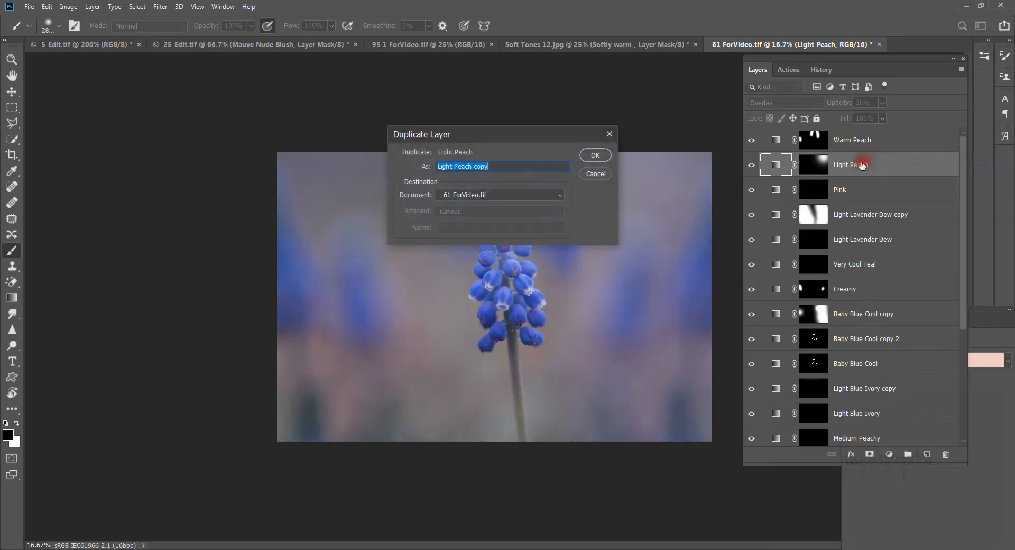
left_click(607, 155)
key("x")
left_click(776, 165)
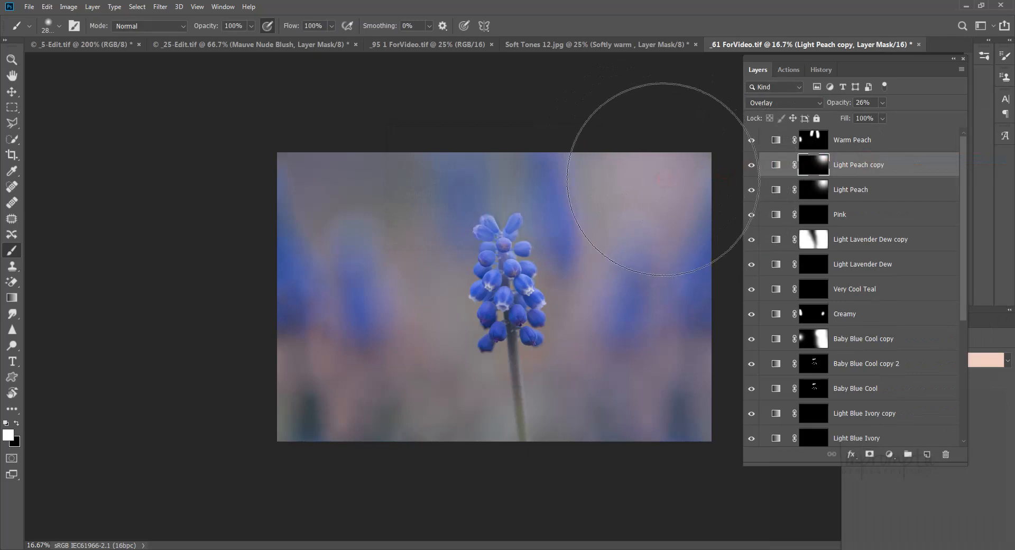
Paint black on the Light Peach copy mask to clear the white area in the photo's upper-right corner.
key("x")
mouse_move(648, 170)
left_mouse_down()
mouse_move(685, 232)
mouse_move(609, 135)
mouse_move(662, 179)
mouse_move(687, 238)
mouse_move(656, 160)
mouse_move(663, 168)
mouse_move(676, 192)
mouse_move(618, 132)
mouse_move(730, 151)
left_mouse_up()
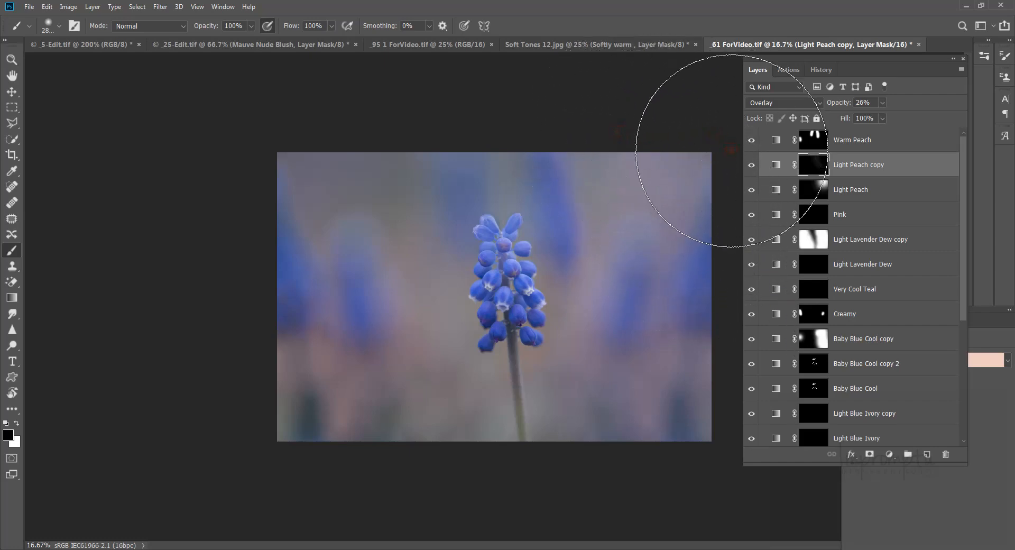
left_click(821, 215)
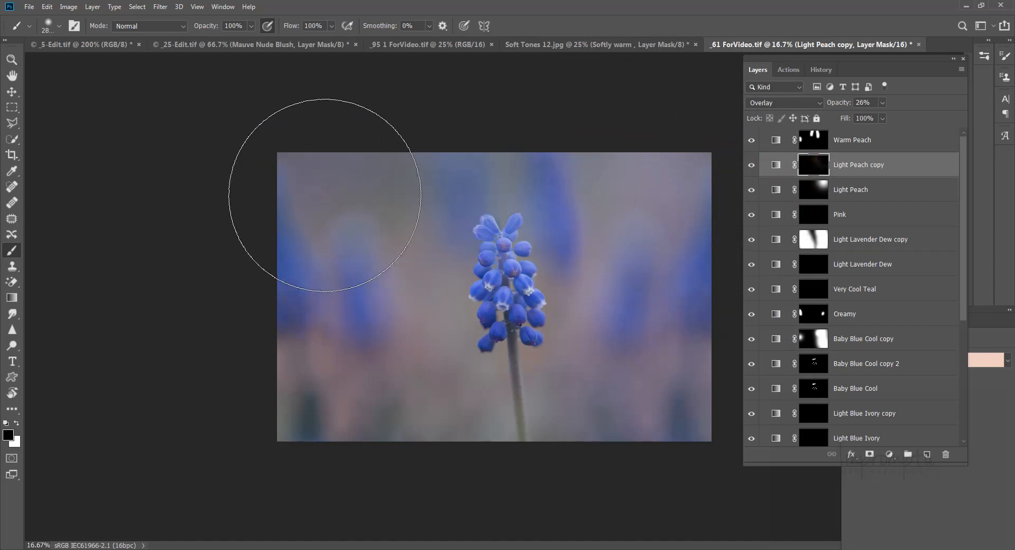
Paint the Light Peach copy mask white over the blurred flowers at the photo's left edge and above the main flower, using an 800 brush.
left_click(325, 194)
left_click(328, 200)
key("bracketleft")
key("bracketleft")
key("bracketleft")
key("bracketleft")
key("bracketleft")
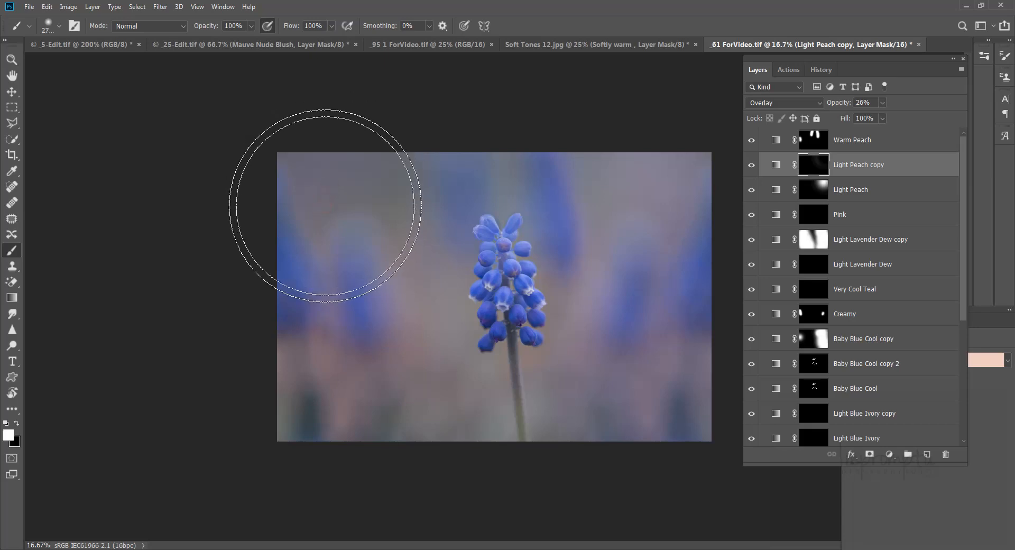
left_click(316, 221)
key("bracketleft")
key("bracketleft")
key("bracketleft")
key("bracketleft")
key("bracketleft")
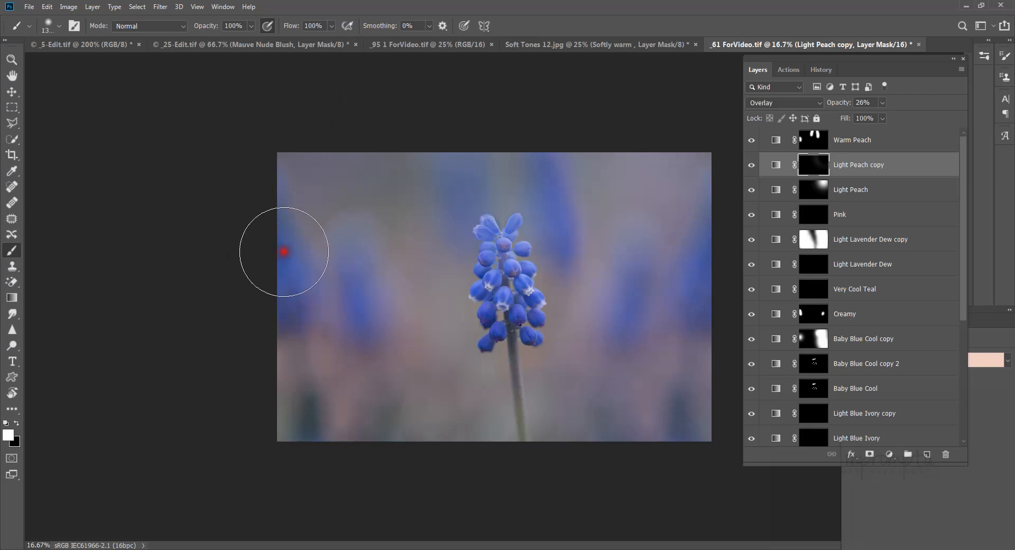
key("bracketleft")
key("bracketleft")
mouse_move(284, 244)
left_mouse_down()
mouse_move(294, 267)
mouse_move(278, 312)
mouse_move(285, 283)
mouse_move(261, 324)
mouse_move(480, 170)
mouse_move(553, 170)
mouse_move(562, 246)
left_mouse_up()
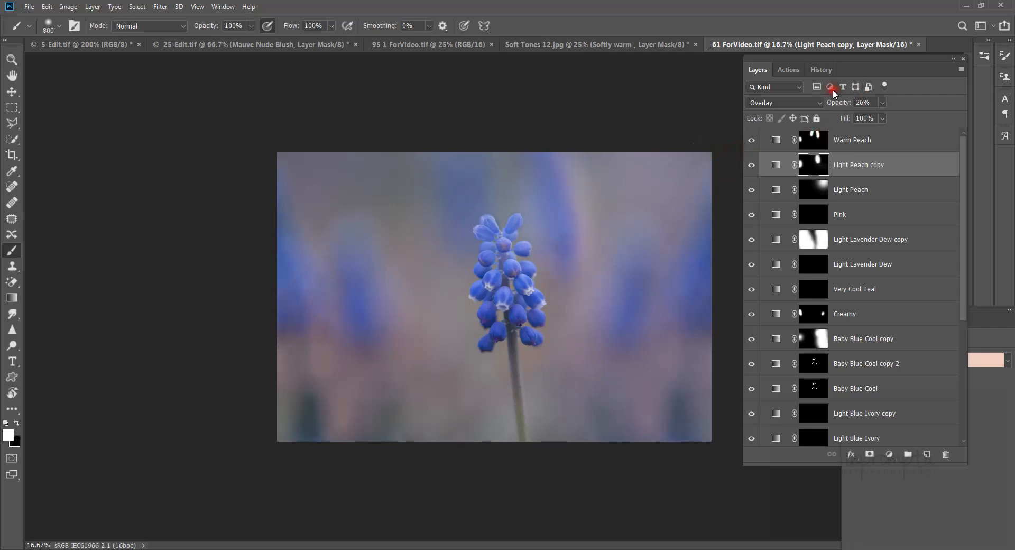
Set Light Peach copy to Multiply and paint its mask white over the background on both sides of the main flower with a larger brush.
left_click(789, 104)
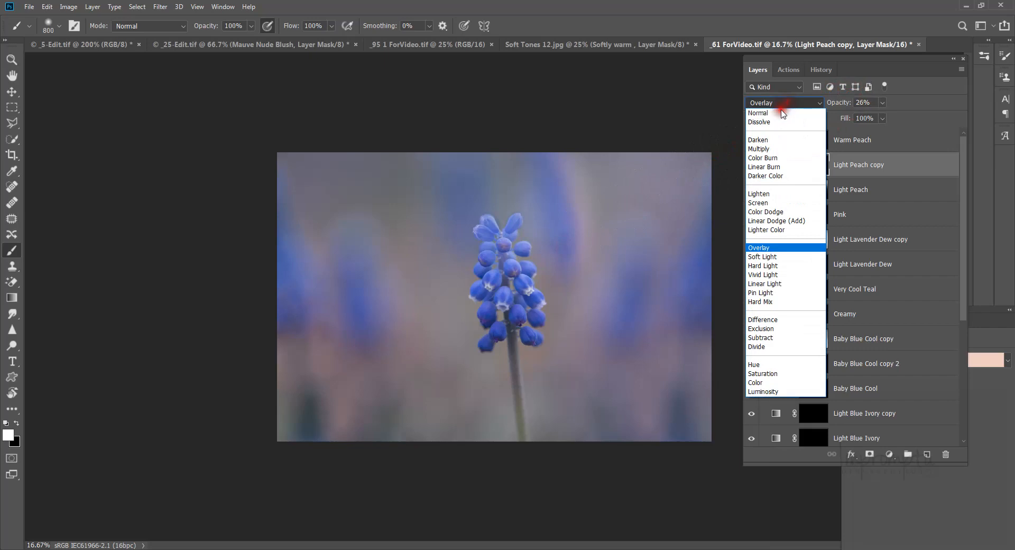
left_click(770, 150)
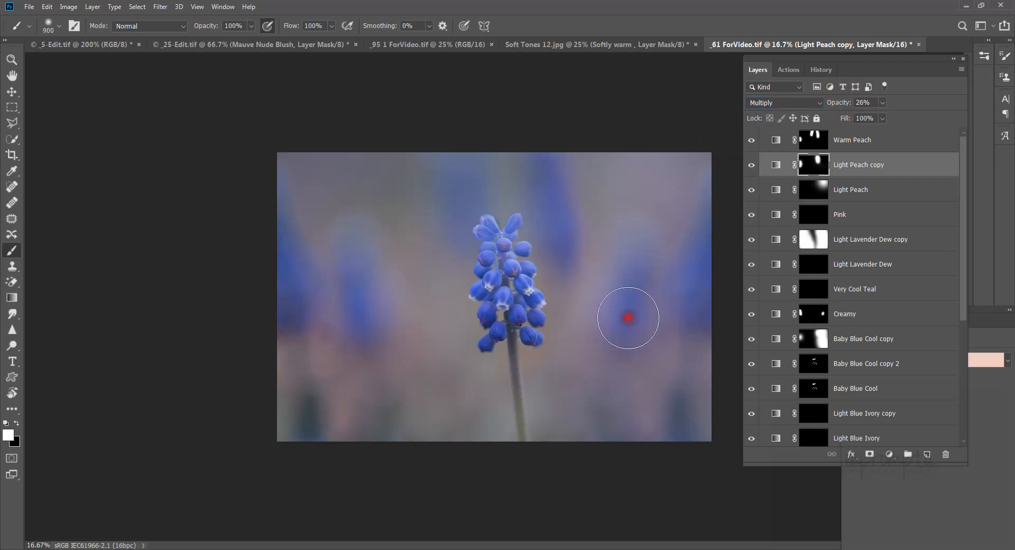
key("bracketright")
key("bracketright")
key("bracketright")
key("bracketright")
key("bracketright")
key("bracketright")
key("bracketright")
key("bracketright")
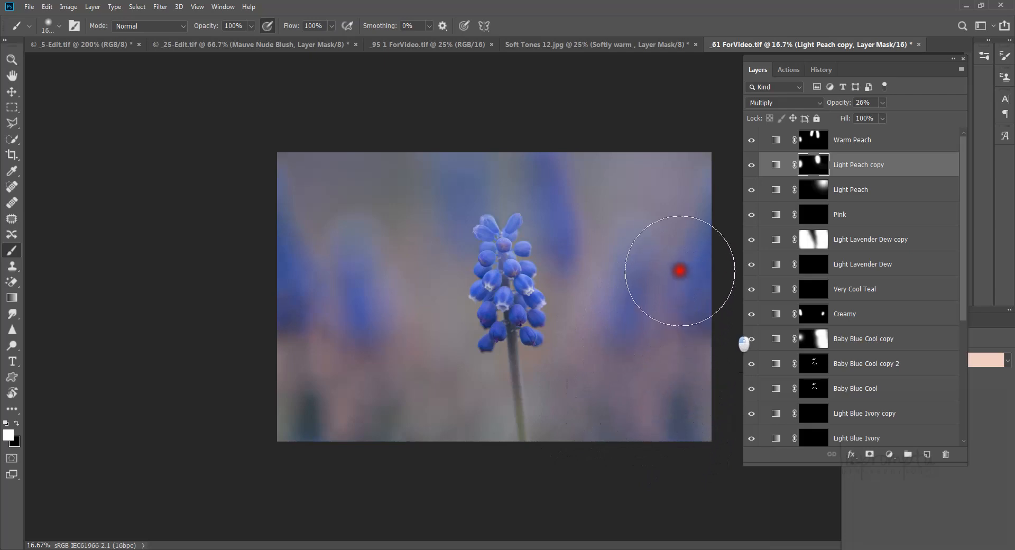
left_click_drag(654, 333, 542, 431)
mouse_move(425, 370)
left_mouse_down()
mouse_move(382, 214)
mouse_move(402, 171)
mouse_move(402, 183)
mouse_move(425, 176)
mouse_move(382, 265)
mouse_move(368, 383)
mouse_move(335, 340)
mouse_move(321, 198)
mouse_move(352, 162)
mouse_move(534, 151)
mouse_move(579, 171)
mouse_move(549, 155)
mouse_move(462, 163)
mouse_move(427, 204)
mouse_move(409, 257)
mouse_move(405, 243)
mouse_move(527, 228)
mouse_move(738, 237)
left_mouse_up()
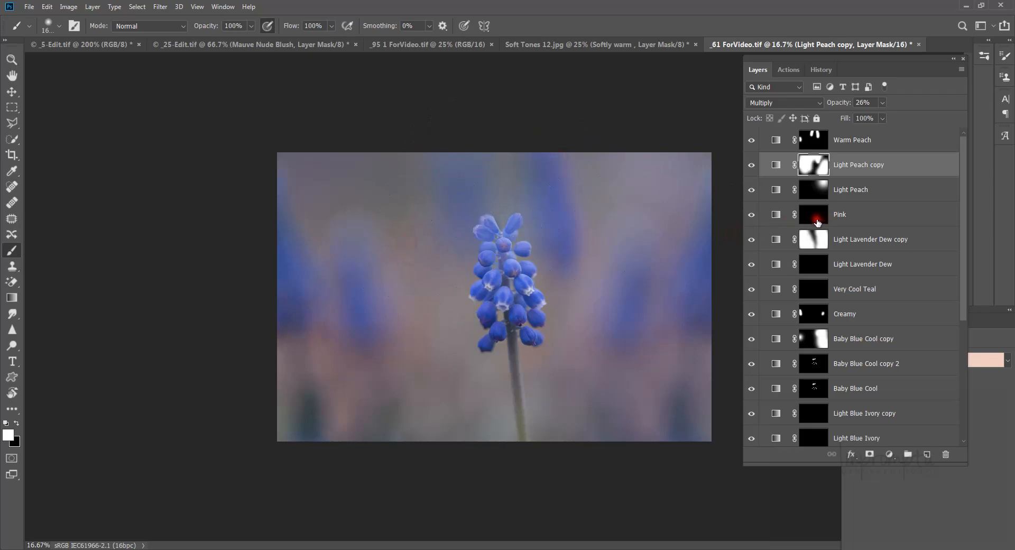
Paint the Pink layer's mask white over the background just above the main flower at the photo's top edge.
left_click(817, 222)
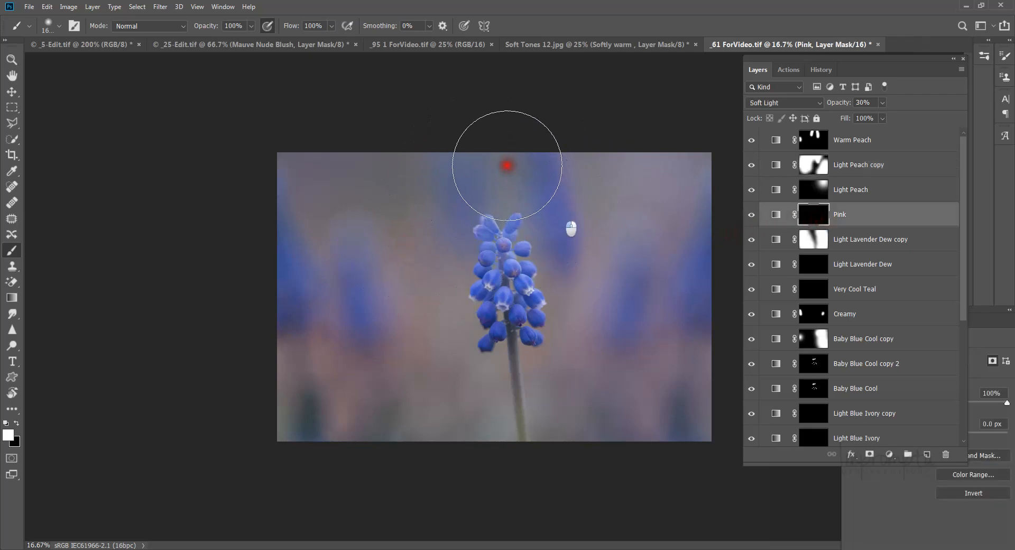
left_click(507, 166)
left_click(503, 165)
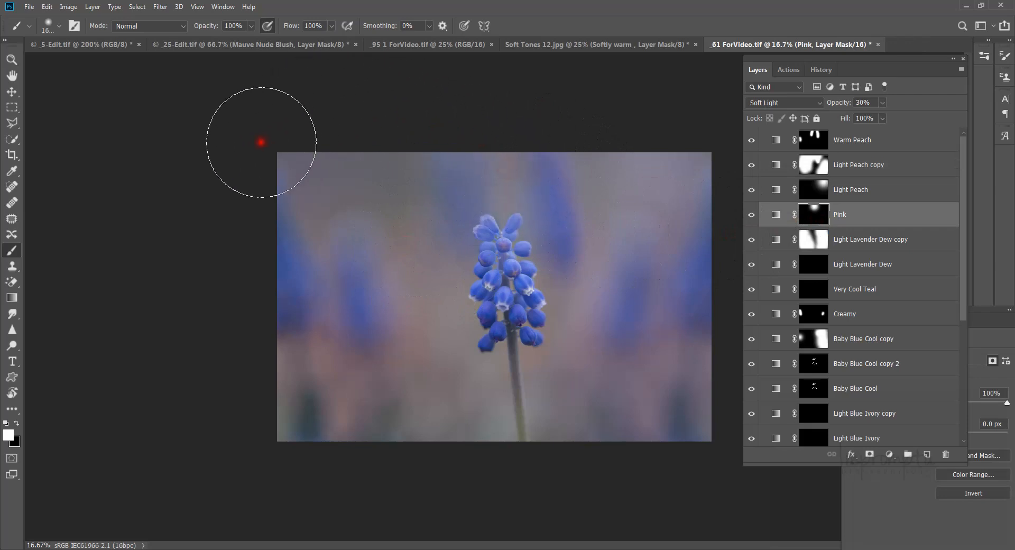
Set the Light Lavender Dew layer to Multiply and paint its mask white across the lower part of the photo.
left_click(870, 267)
left_click(777, 103)
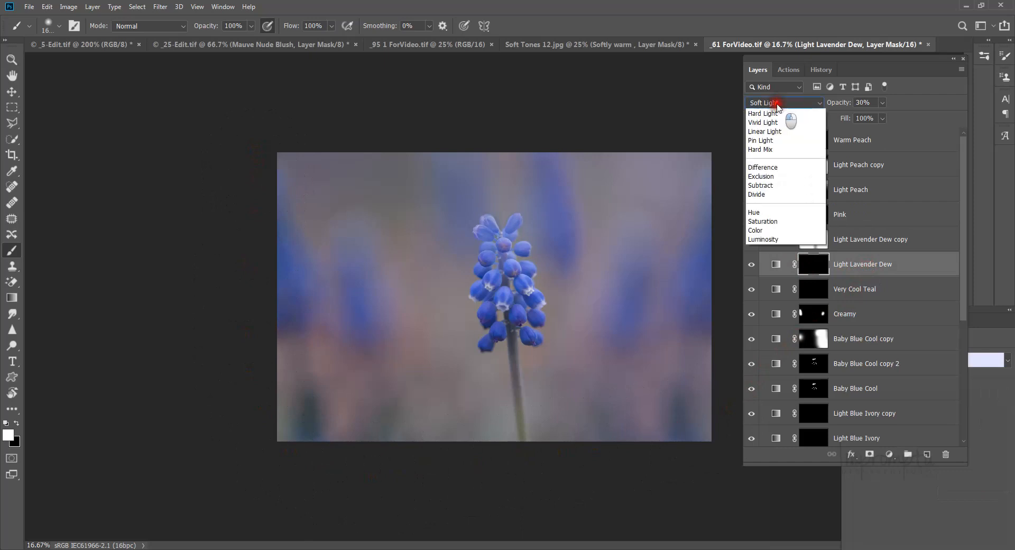
left_click(761, 149)
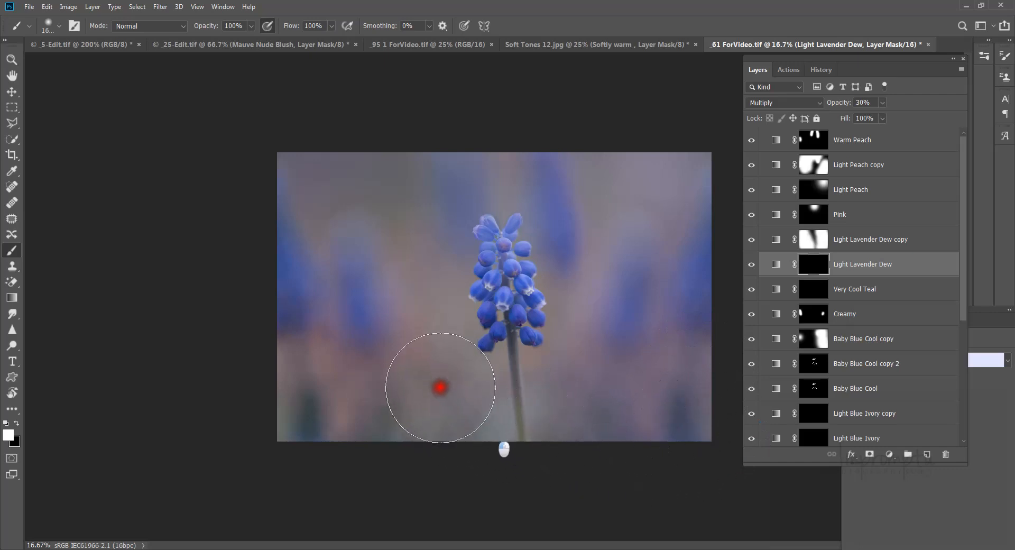
mouse_move(406, 401)
left_mouse_down()
mouse_move(351, 406)
mouse_move(314, 388)
mouse_move(331, 367)
left_mouse_up()
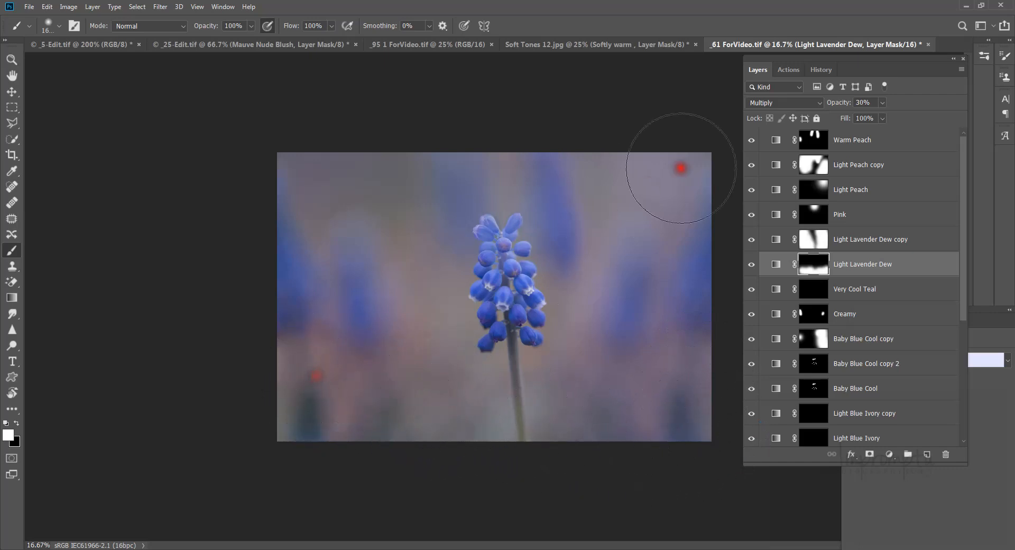
Raise the Light Lavender Dew opacity to 100% and extend its white mask over the background on both sides of the main flower.
left_click(858, 103)
left_click_drag(858, 102, 873, 93)
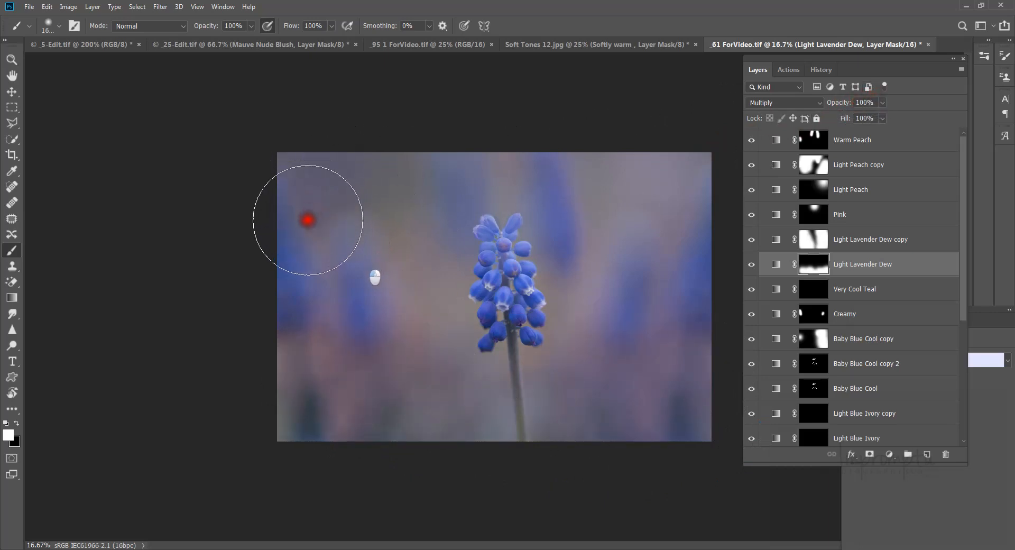
mouse_move(304, 257)
left_mouse_down()
mouse_move(334, 186)
mouse_move(428, 129)
left_mouse_up()
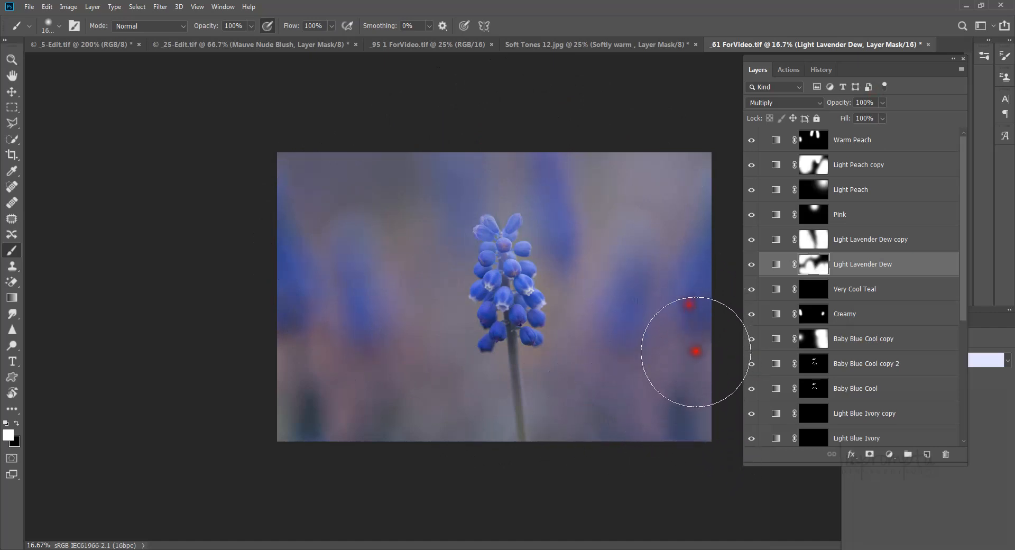
Fit the photo to the screen and compare it with the original by toggling visibility of every layer except Background.
key("z")
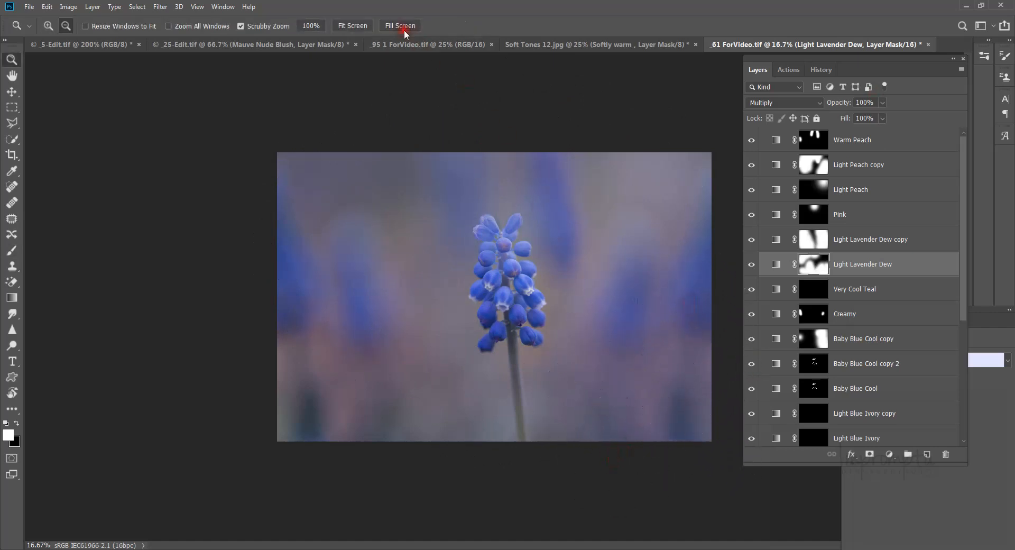
left_click(348, 27)
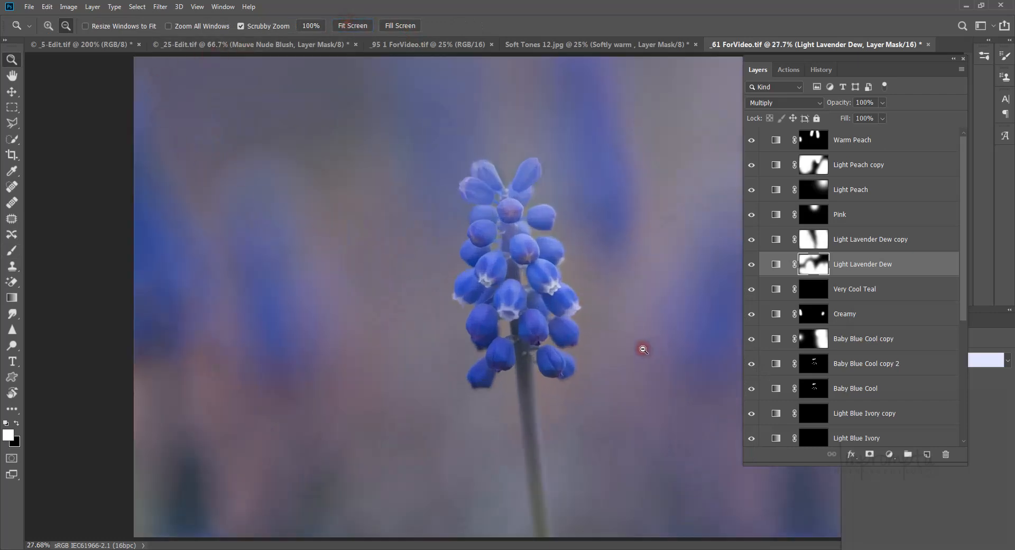
scroll(802, 344, "down", 5)
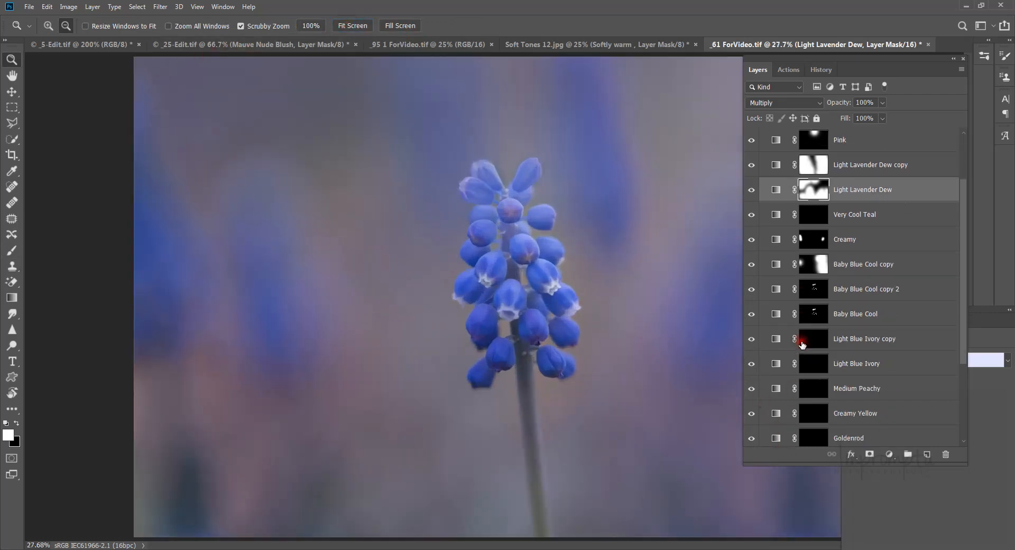
scroll(802, 344, "down", 1)
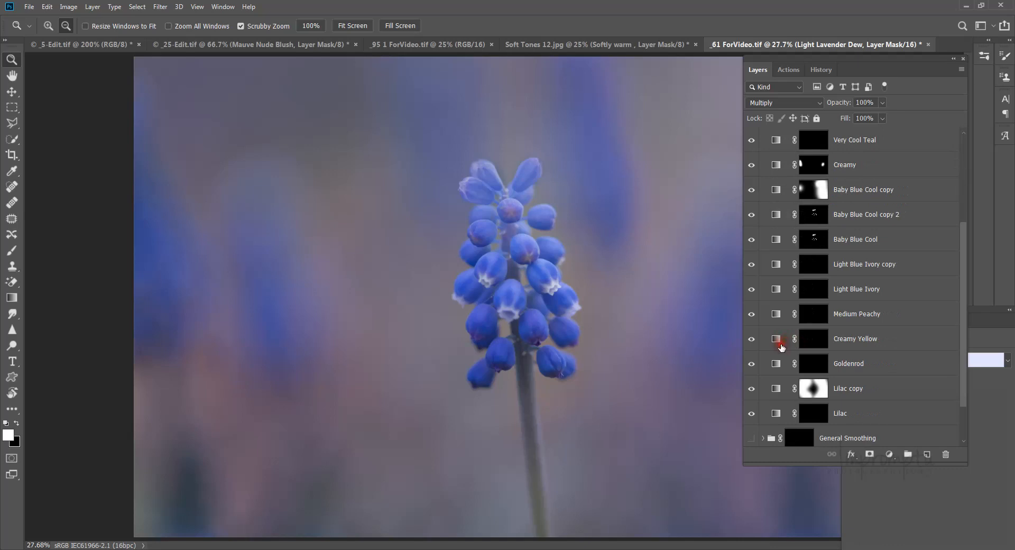
scroll(781, 346, "down", 2)
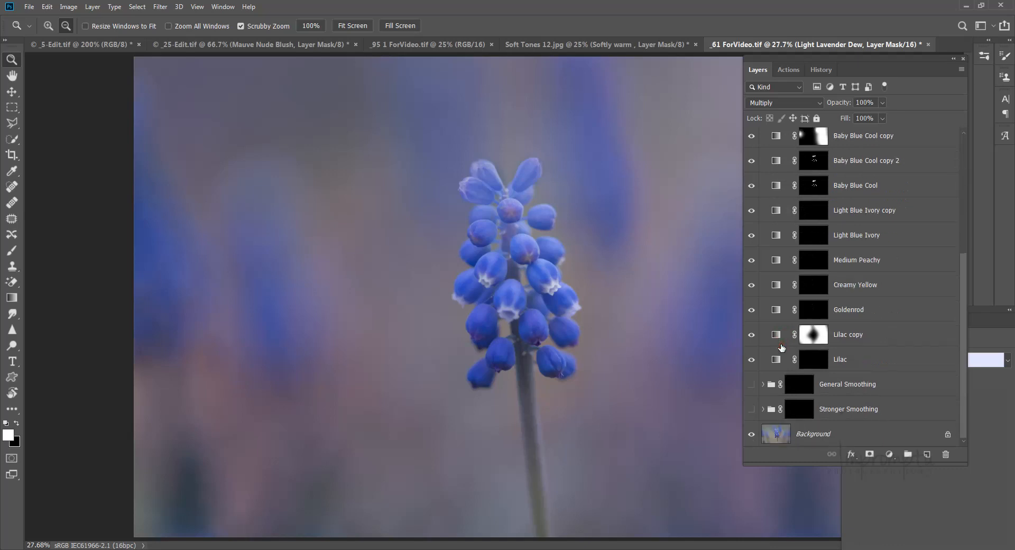
left_click(752, 433, "alt")
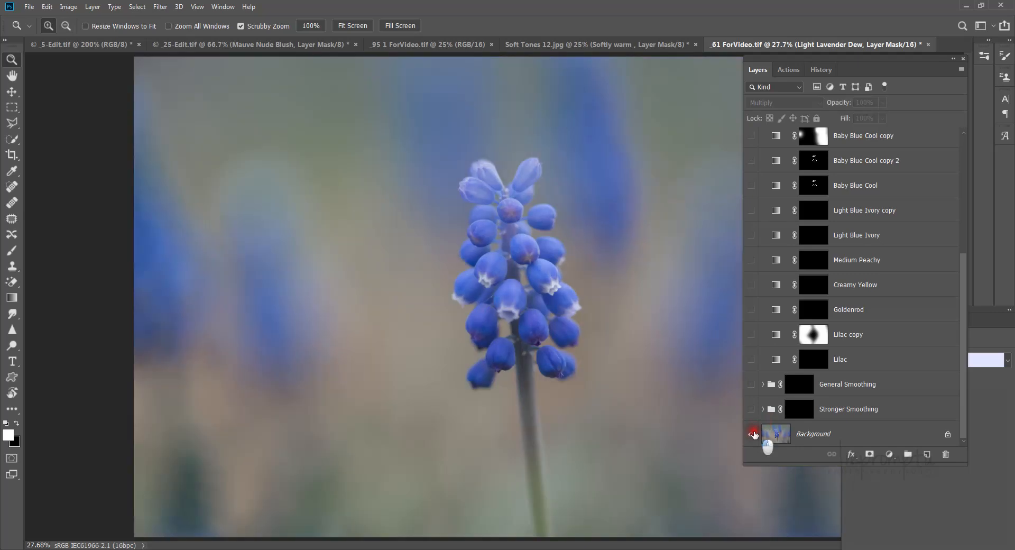
left_click(752, 434, "alt")
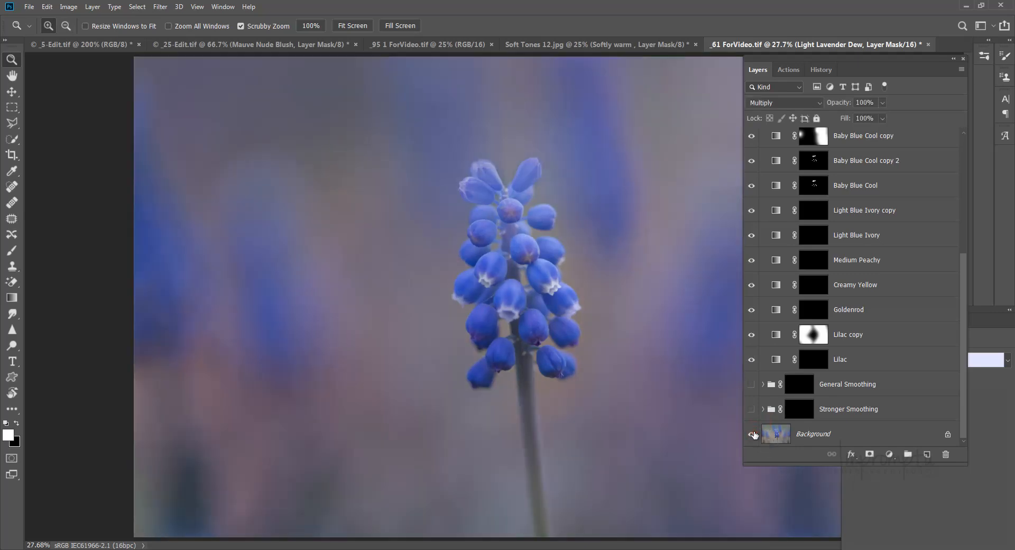
left_click(752, 434, "alt")
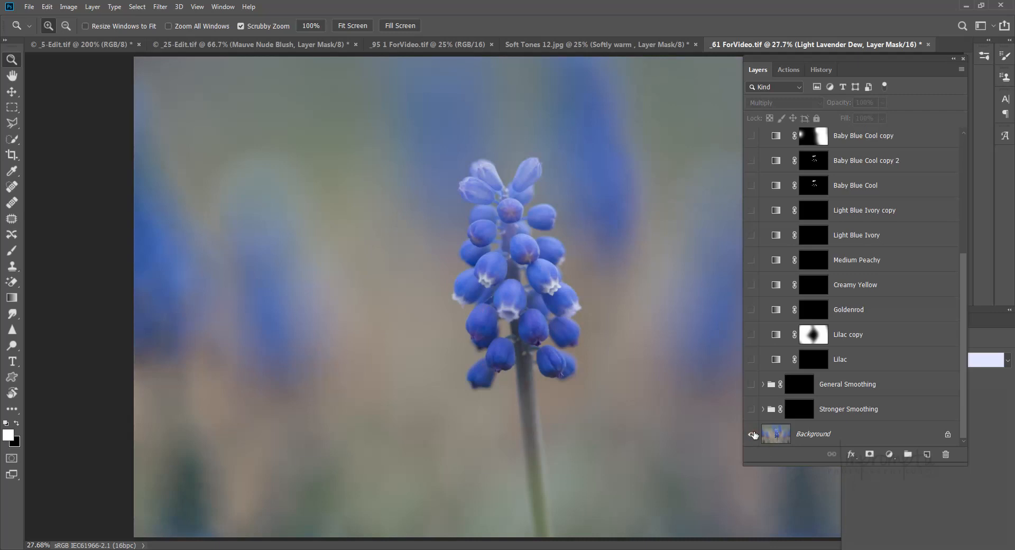
left_click(752, 433, "alt")
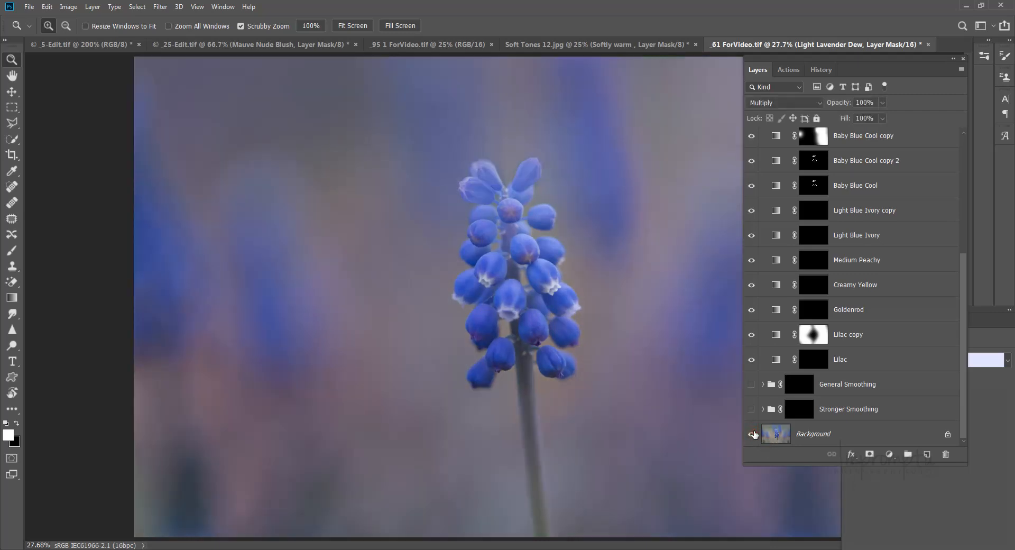
left_click(751, 433, "alt")
Select the Warm Peach layer and recheck the recolored photo against the original by isolating and restoring the Background layer's visibility.
scroll(886, 331, "up", 4)
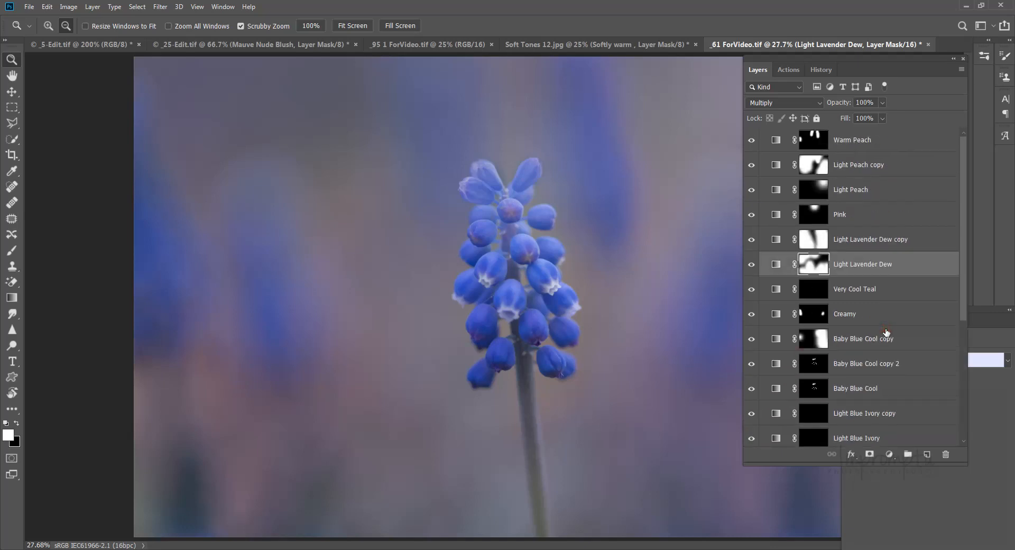
left_click(846, 139)
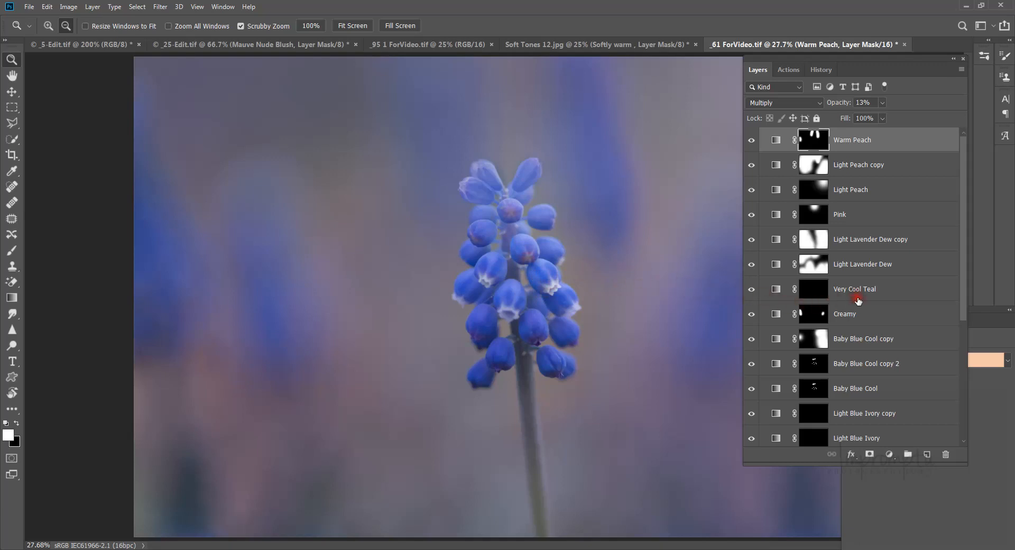
scroll(858, 300, "down", 3)
scroll(858, 301, "down", 4)
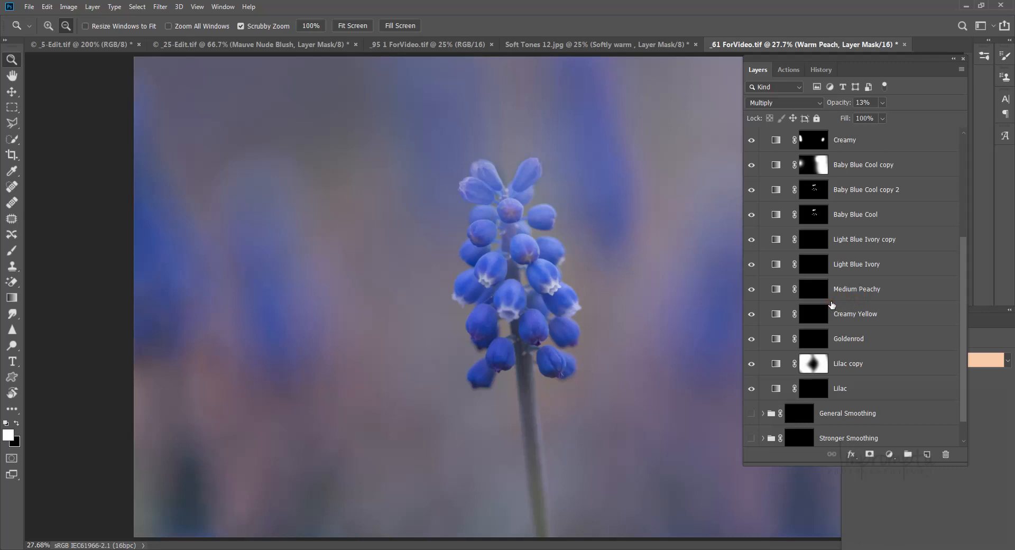
scroll(831, 305, "down", 1)
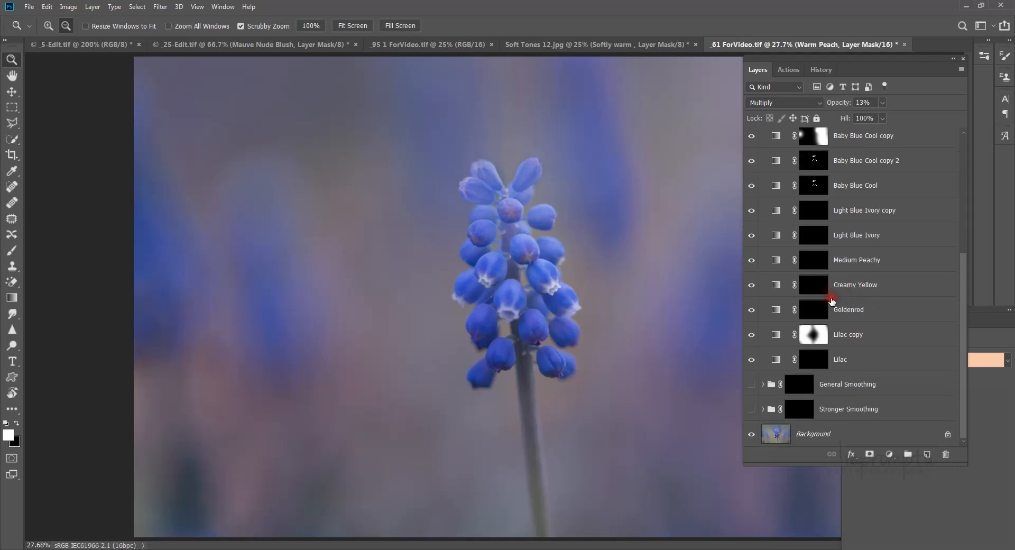
key("alt")
left_click(752, 433, "alt")
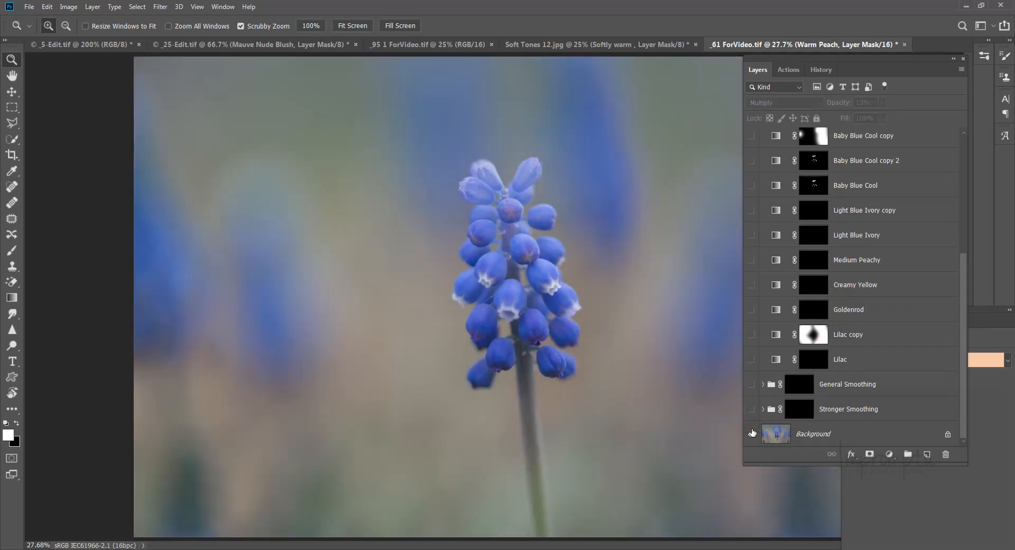
left_click(752, 432, "alt")
left_click(752, 432, "alt")
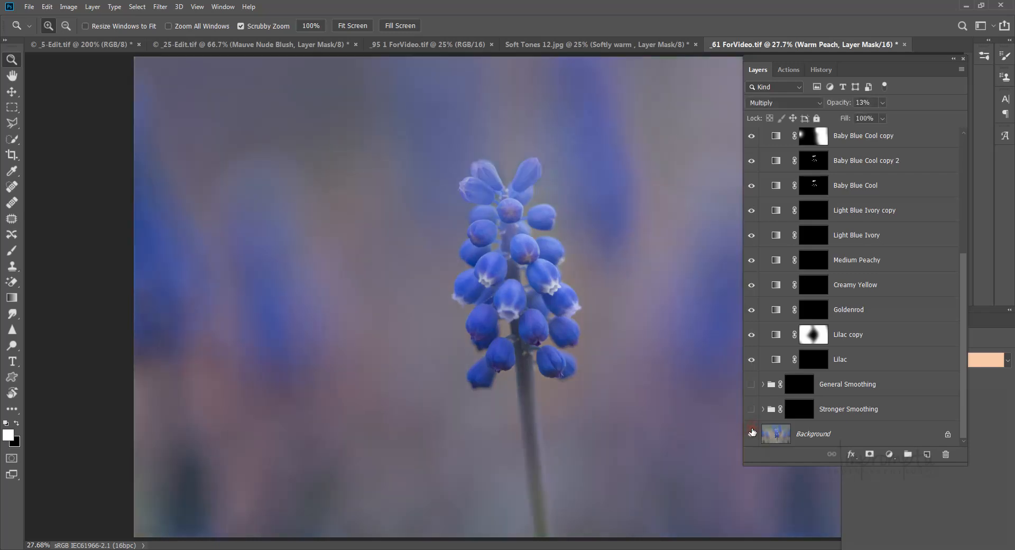
left_click(752, 432, "alt")
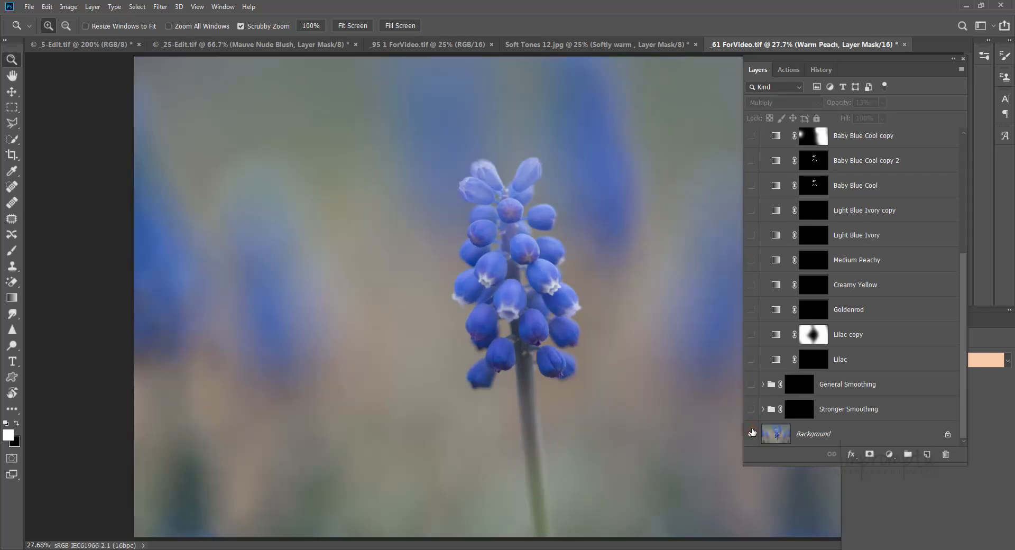
left_click(752, 432, "alt")
key("alt")
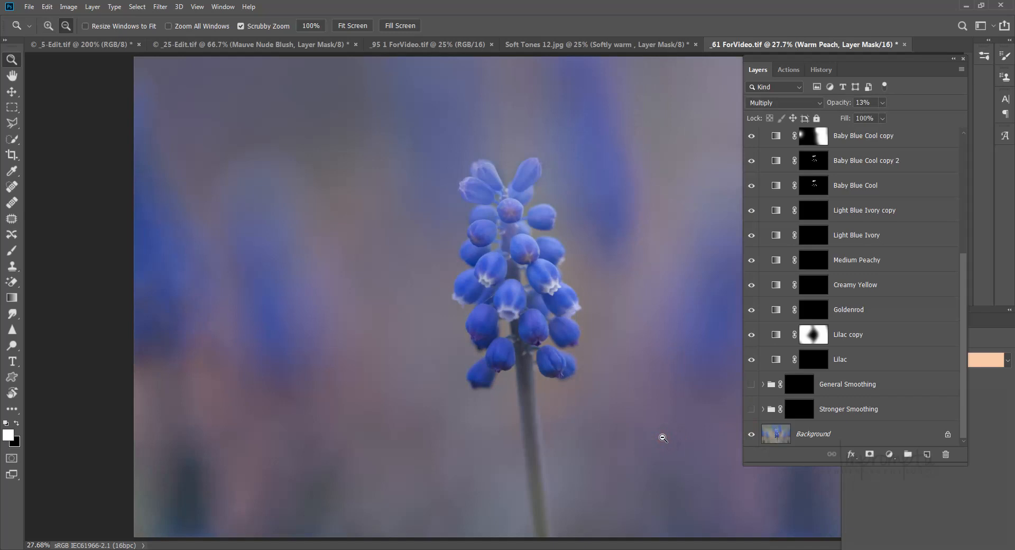
left_click(663, 437, "alt")
left_click(663, 434, "alt")
left_click(664, 433, "alt")
left_click(664, 433, "alt")
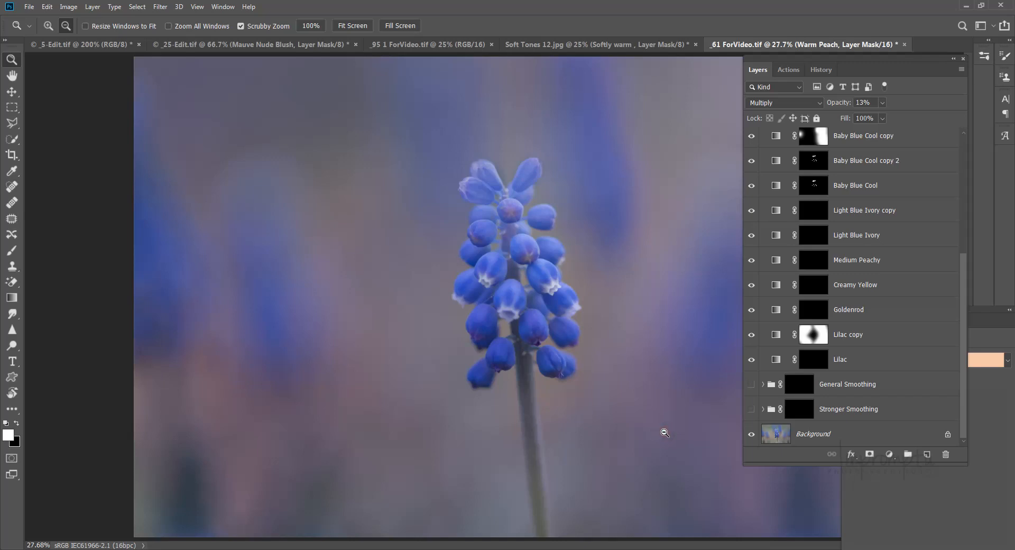